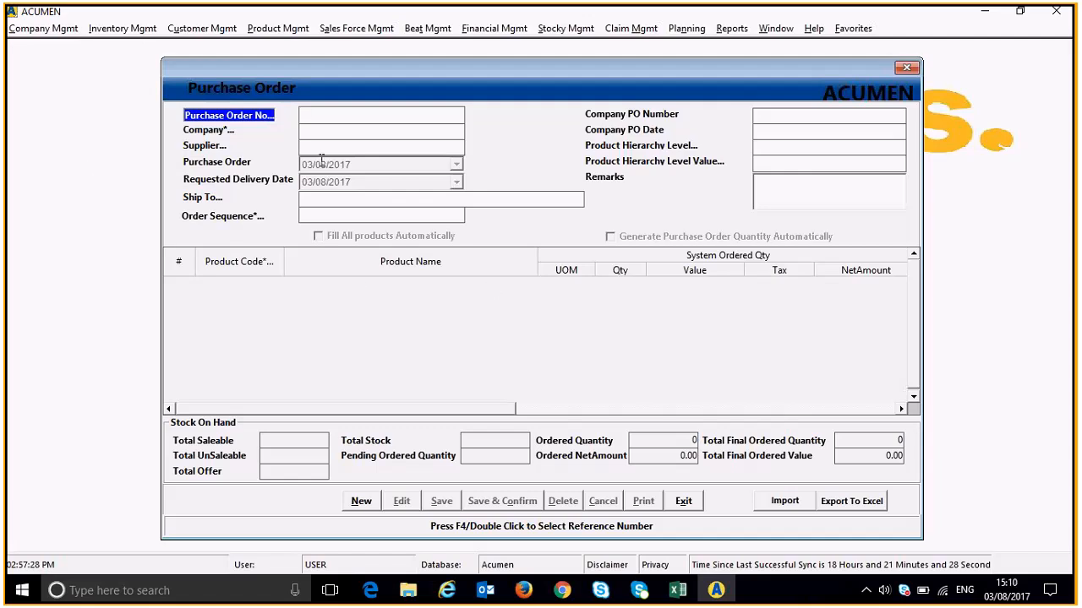
Step: Close the blank Purchase Order form and open a fresh one
click(682, 501)
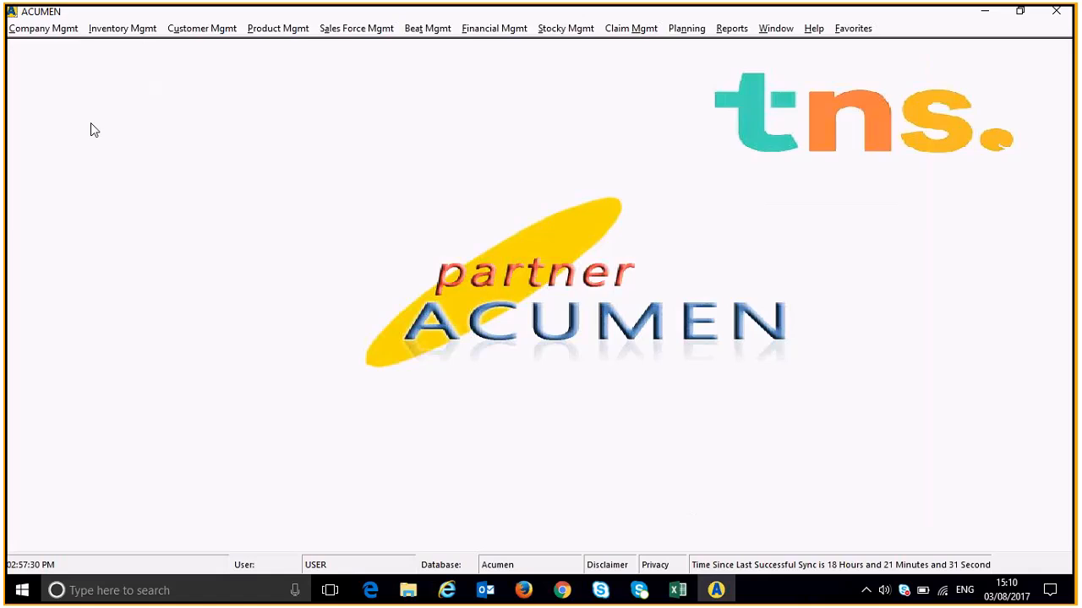
click(54, 28)
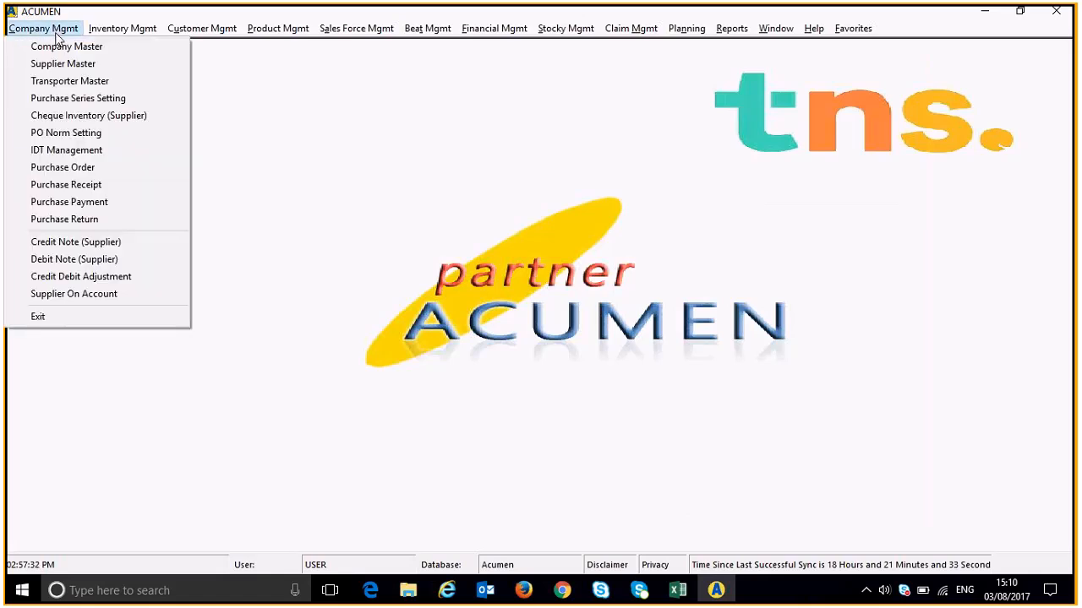
click(62, 167)
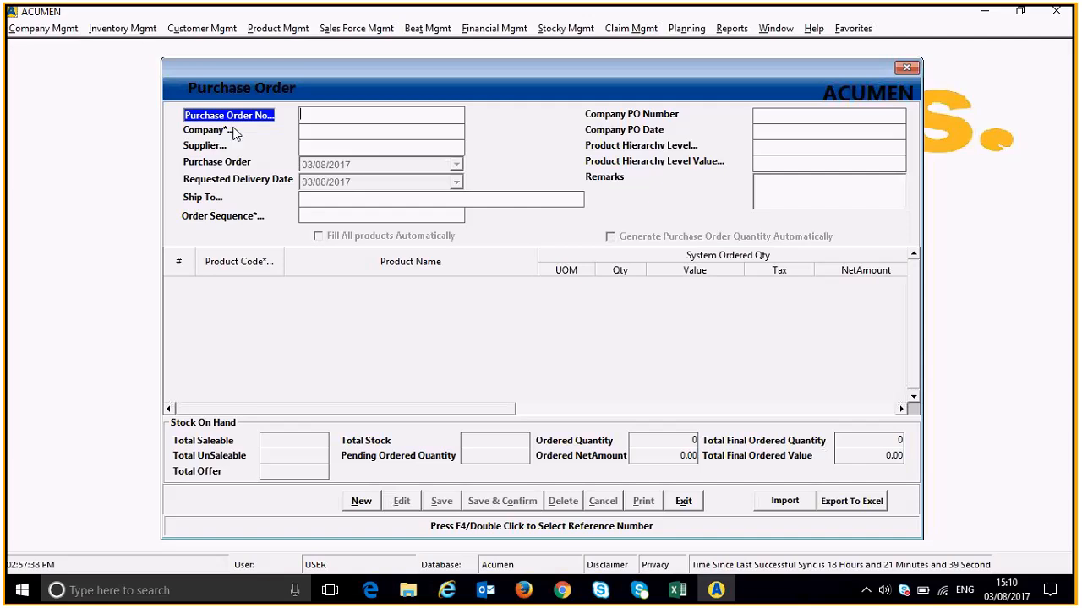
Step: Load the existing purchase order dated 03/08/2017 and put it into edit mode
double_click(310, 115)
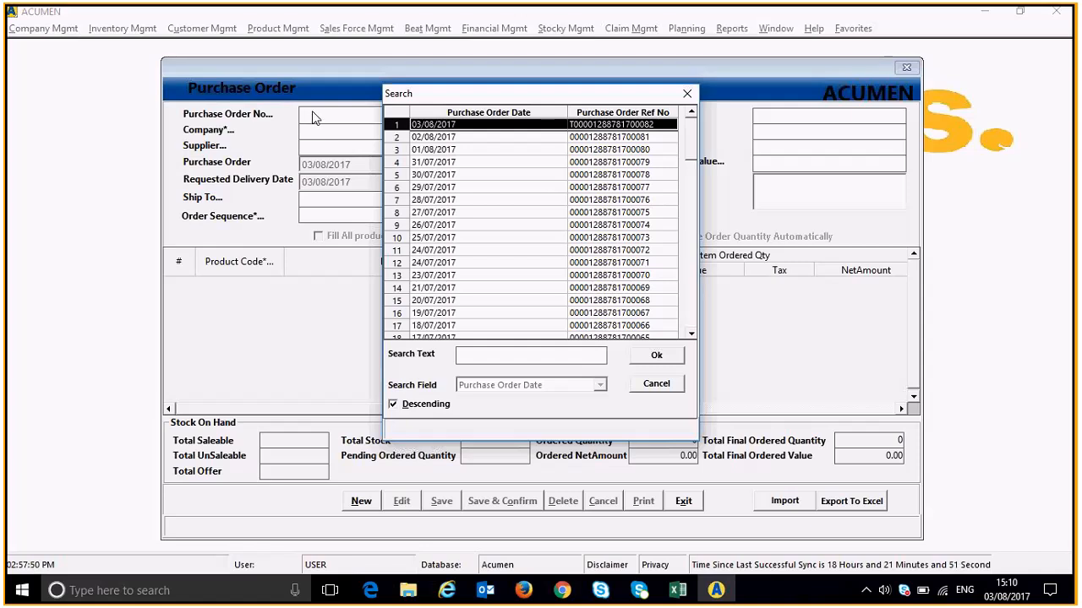
double_click(504, 124)
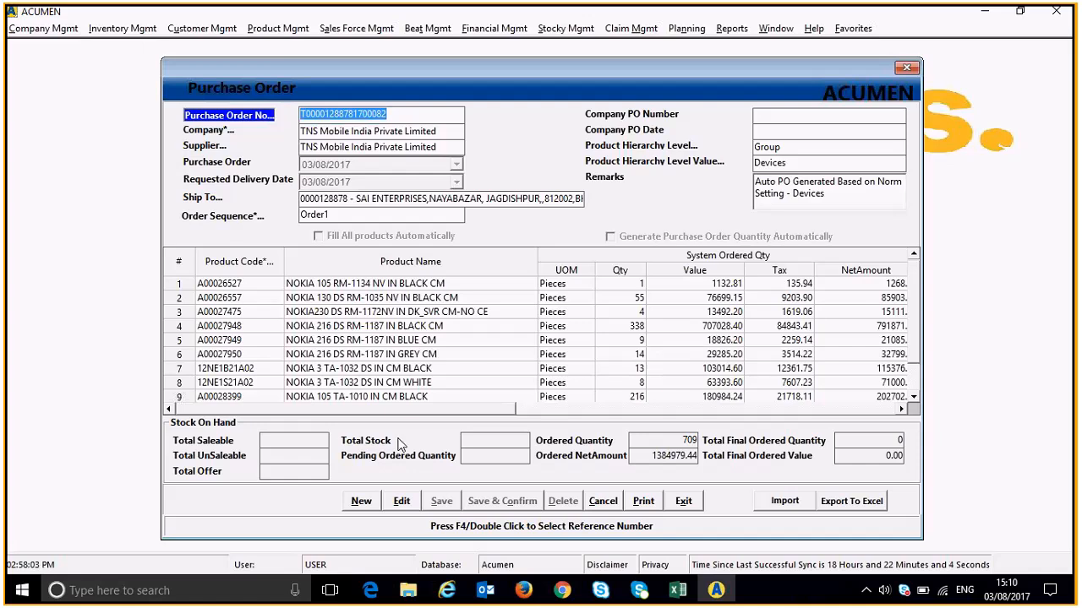
click(401, 501)
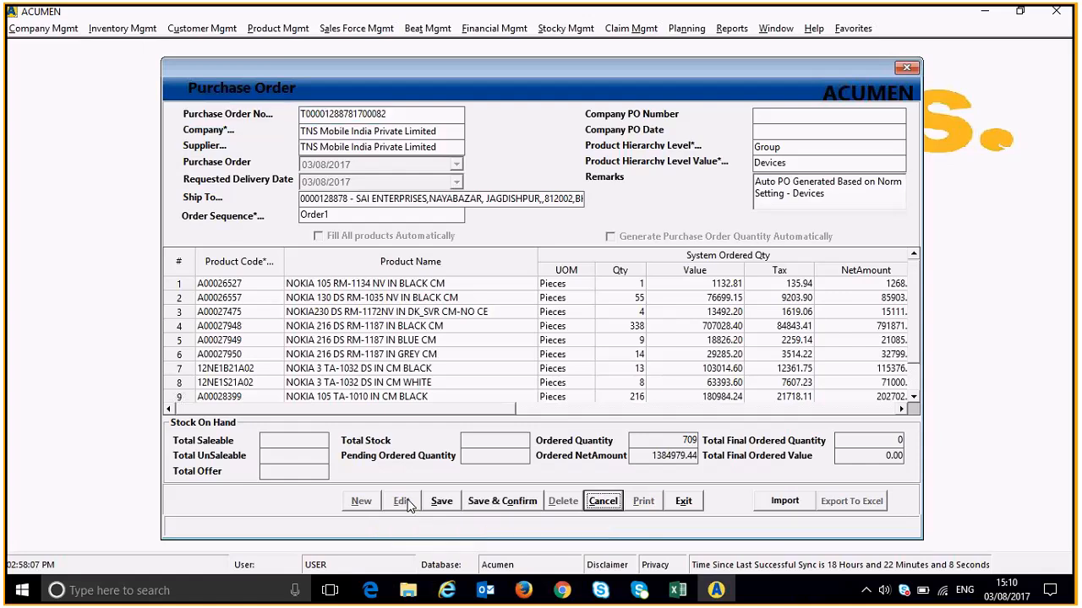
Step: Look through all product lines of the purchase order, from the first row to the last
click(501, 284)
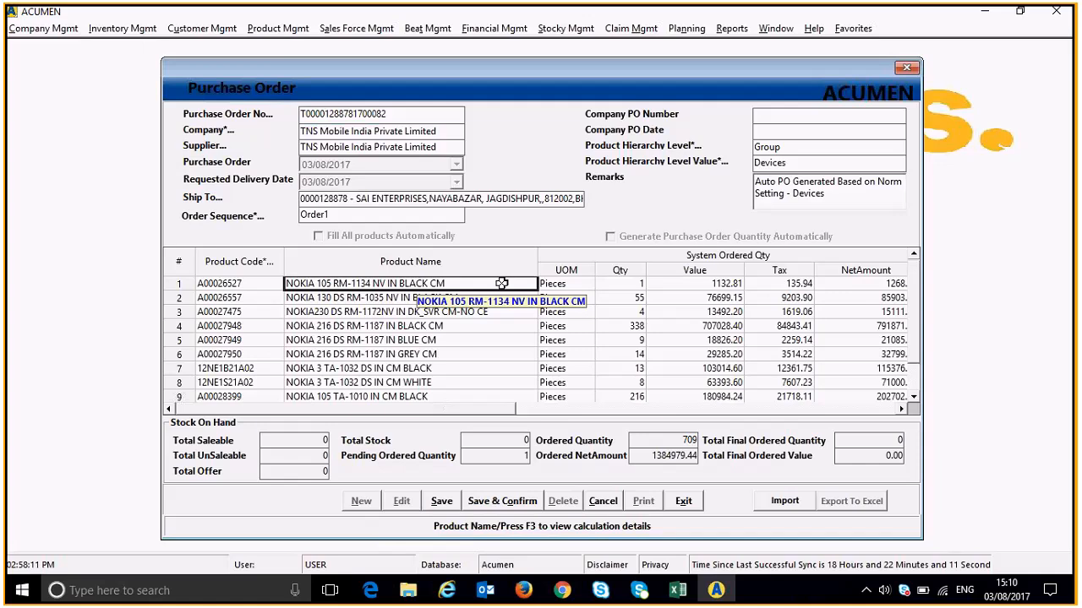
key(Down)
key(Down)
key(Down)
key(Down)
key(Down)
key(Down)
key(Down)
key(Down)
key(Down)
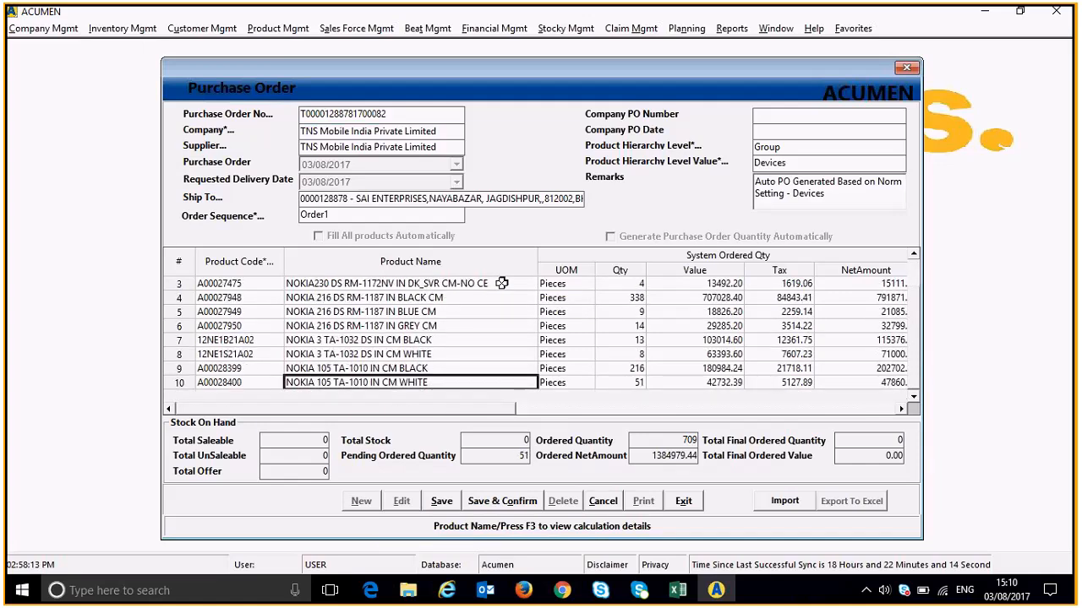
scroll(502, 283, up, 3)
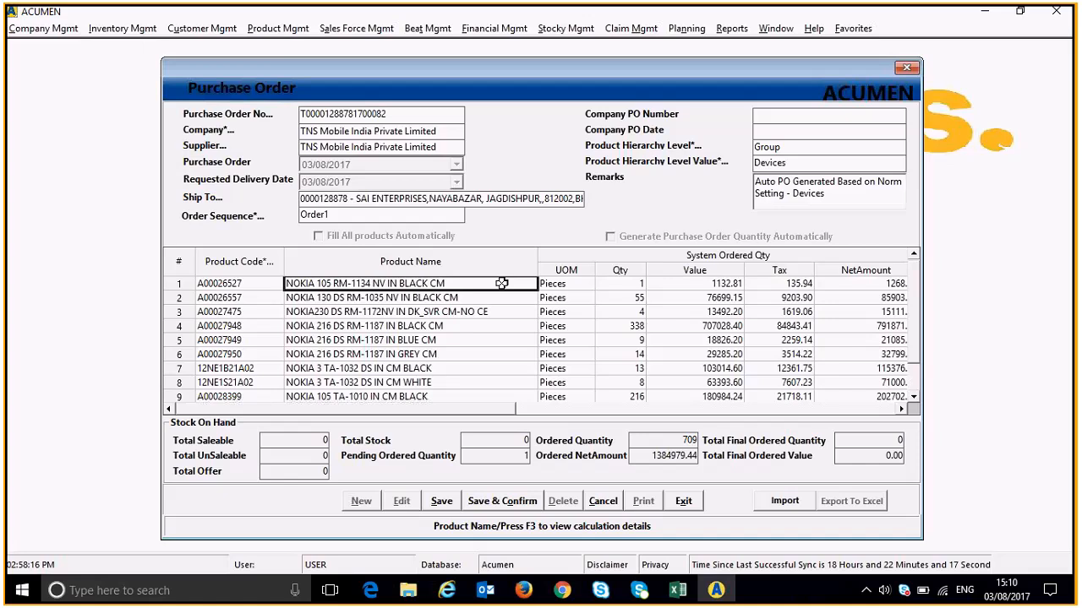
Step: Examine the System Ordered Qty and Ordered Qty columns for the NOKIA 105 RM-1134 line
key(Tab)
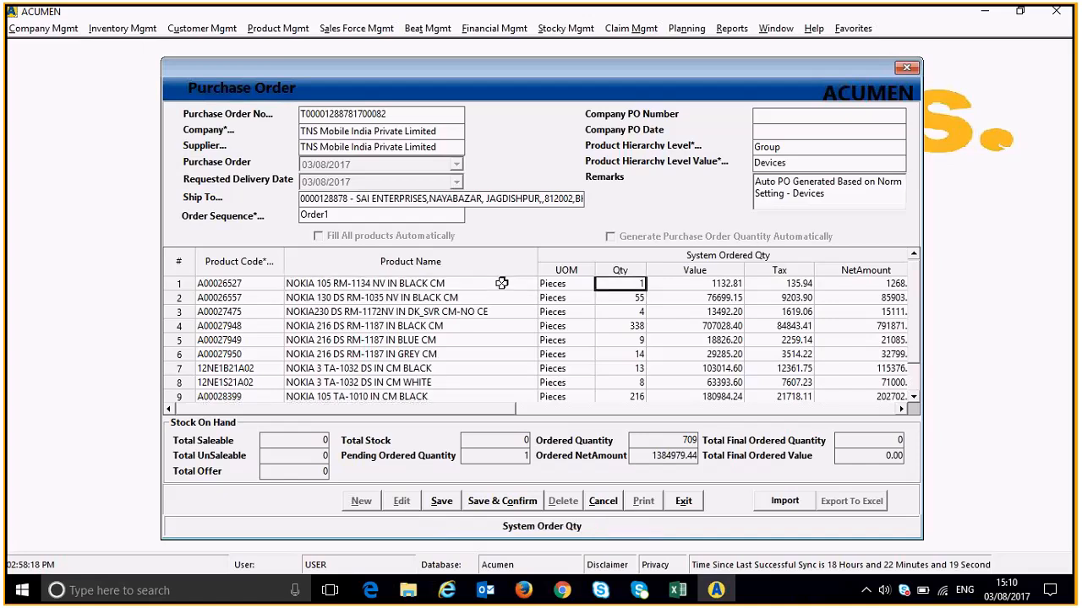
key(Tab)
key(Tab)
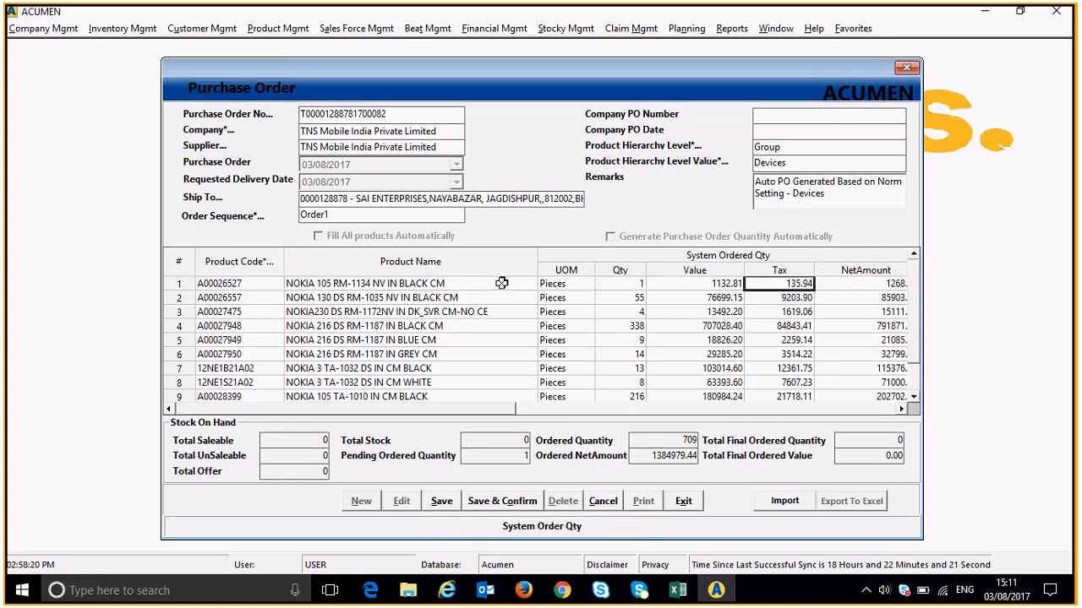
key(Tab)
key(Tab)
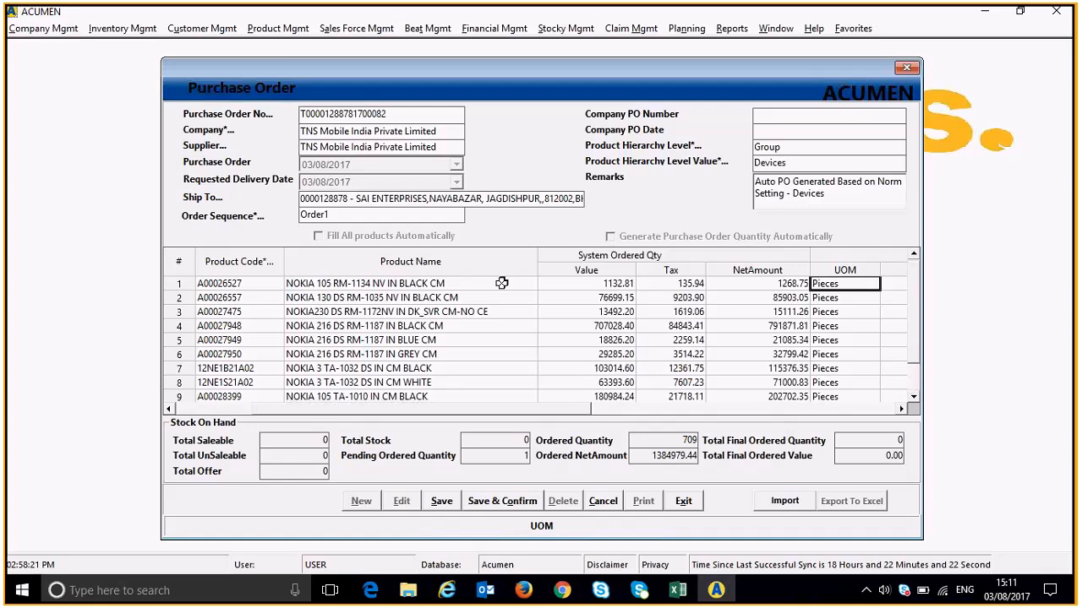
key(Tab)
key(Tab)
key(Tab)
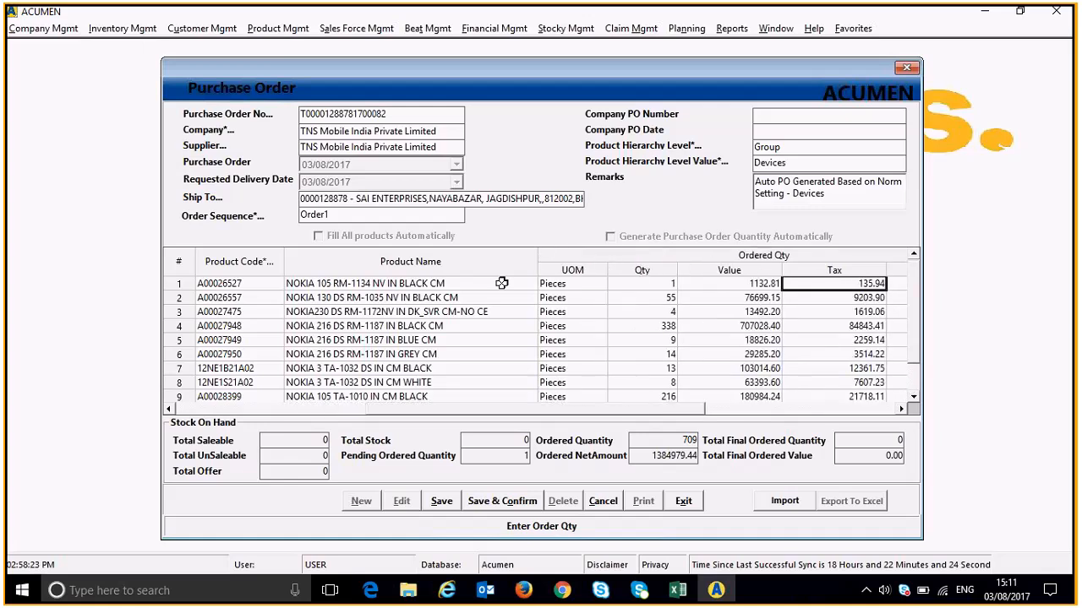
key(Tab)
key(Tab)
key(Tab)
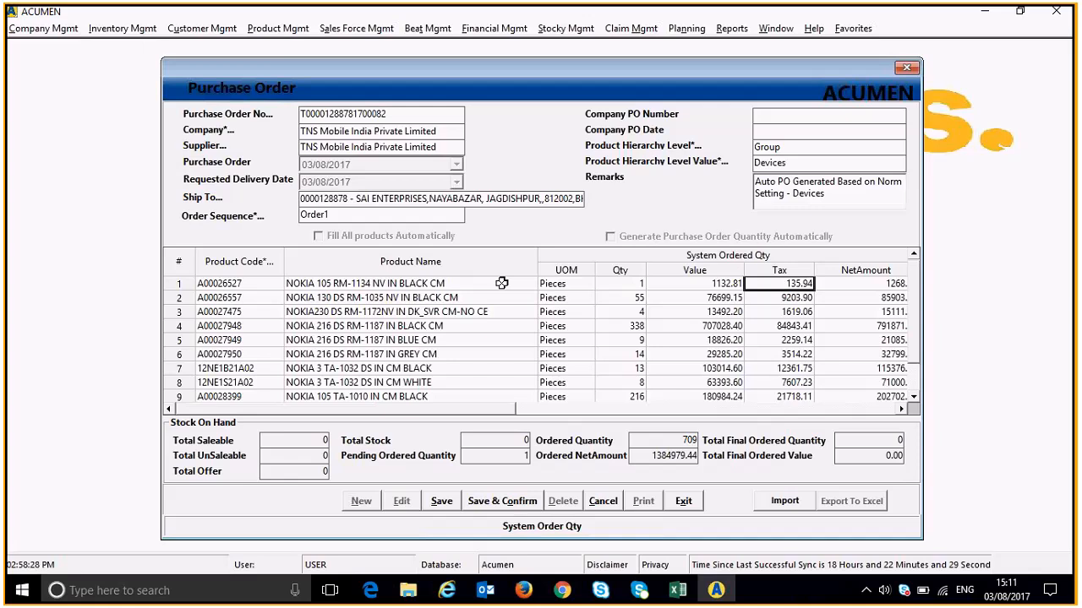
key(Tab)
key(Tab)
key(Tab)
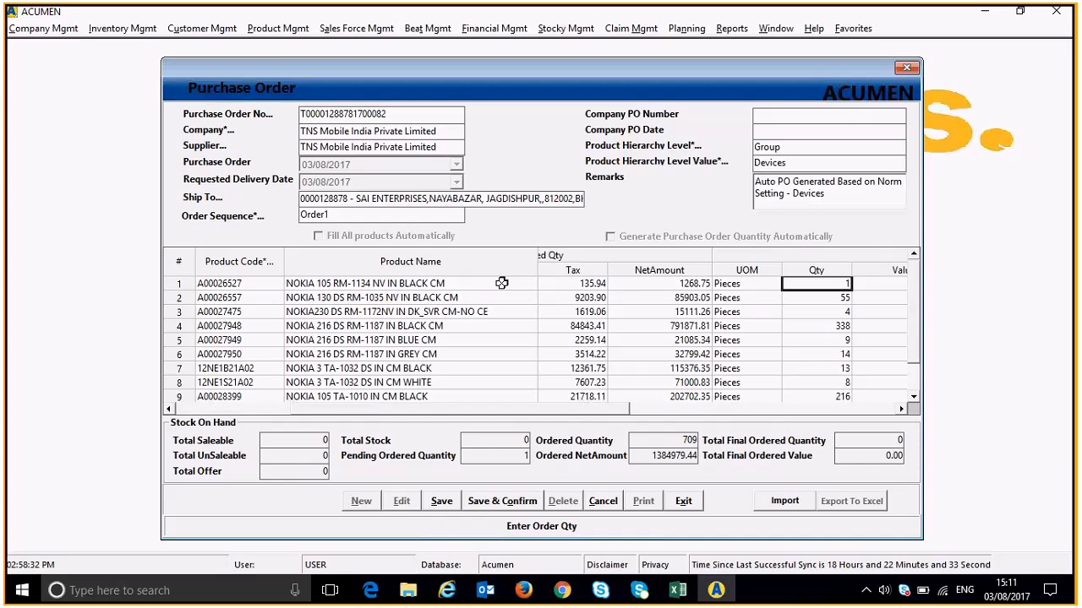
key(Tab)
key(Tab)
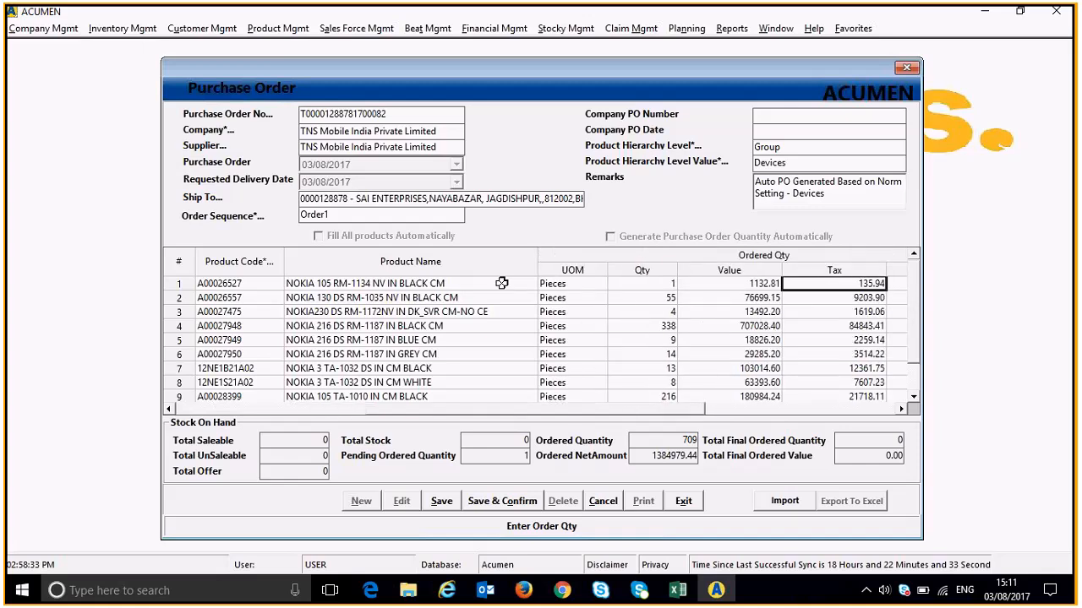
Step: Set the ordered quantity to 100 for NOKIA 105 RM-1134 and 25 for NOKIA 130 DS RM-1035
click(627, 284)
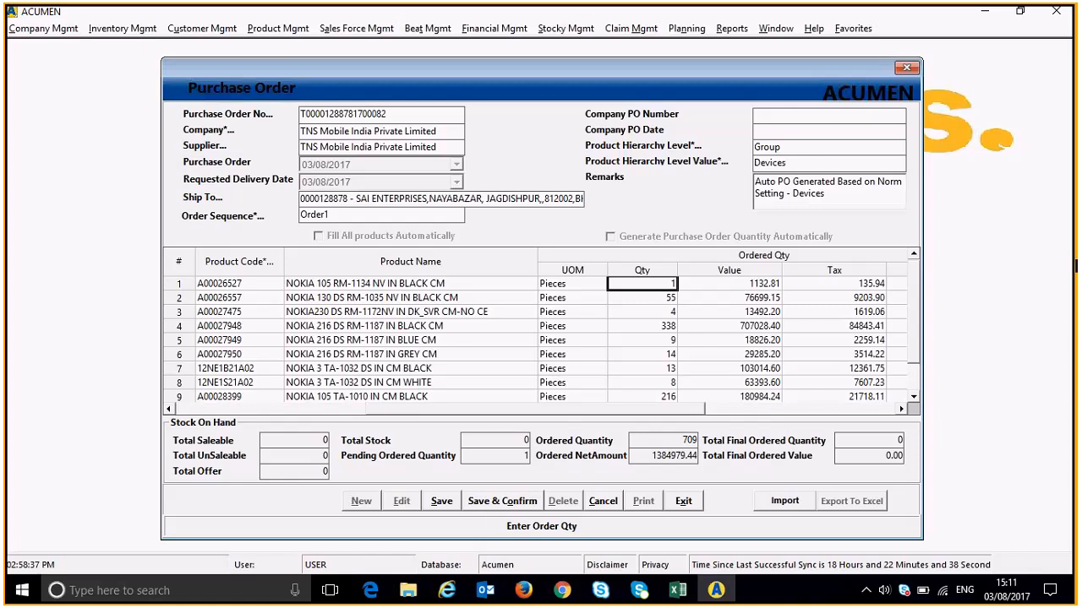
text(1)
text(00)
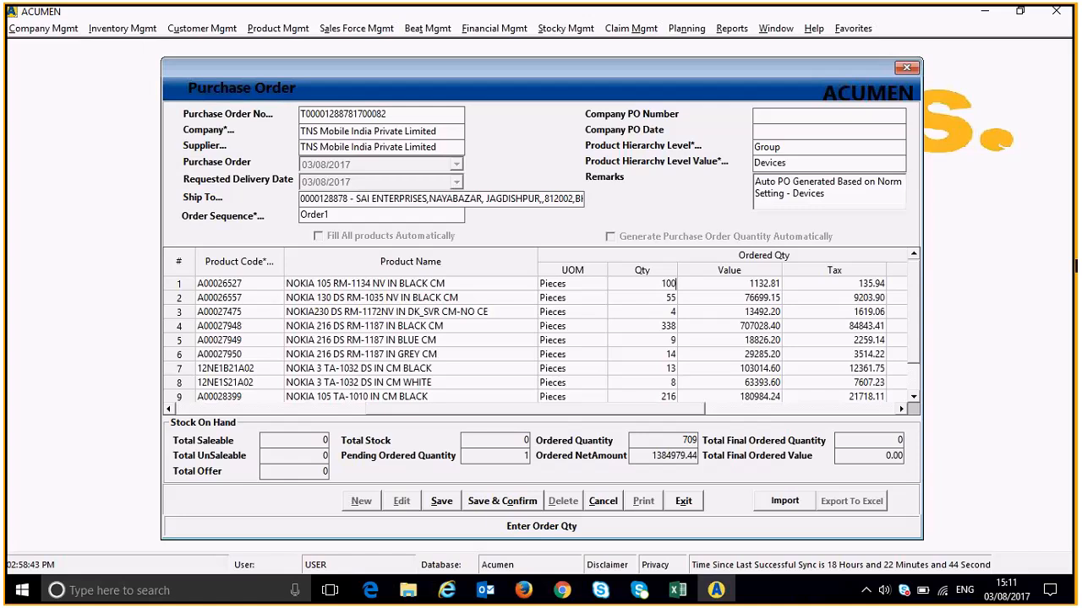
key(Return)
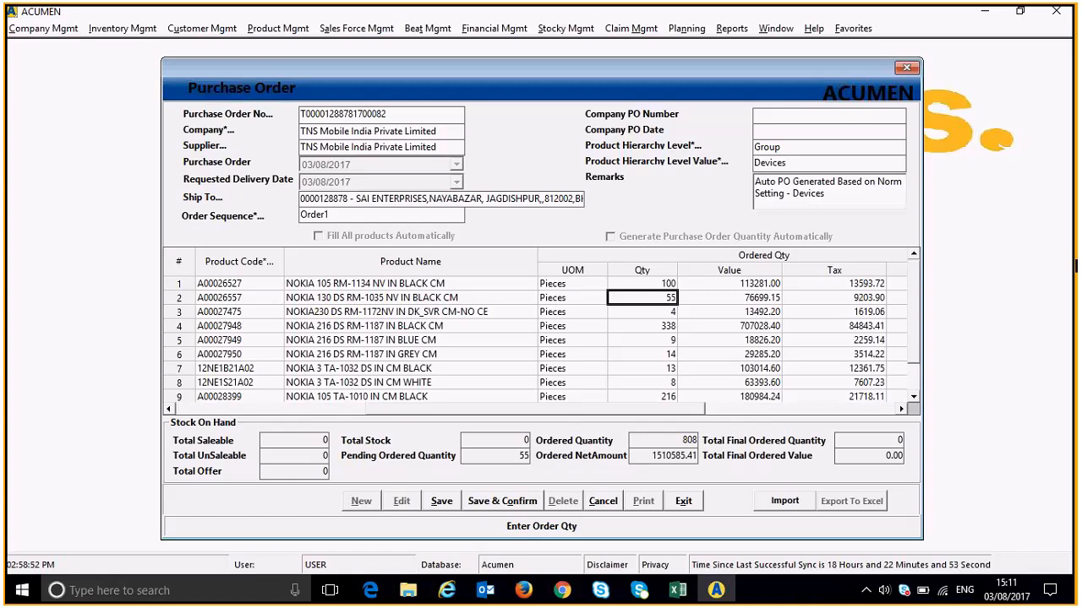
text(25)
key(Return)
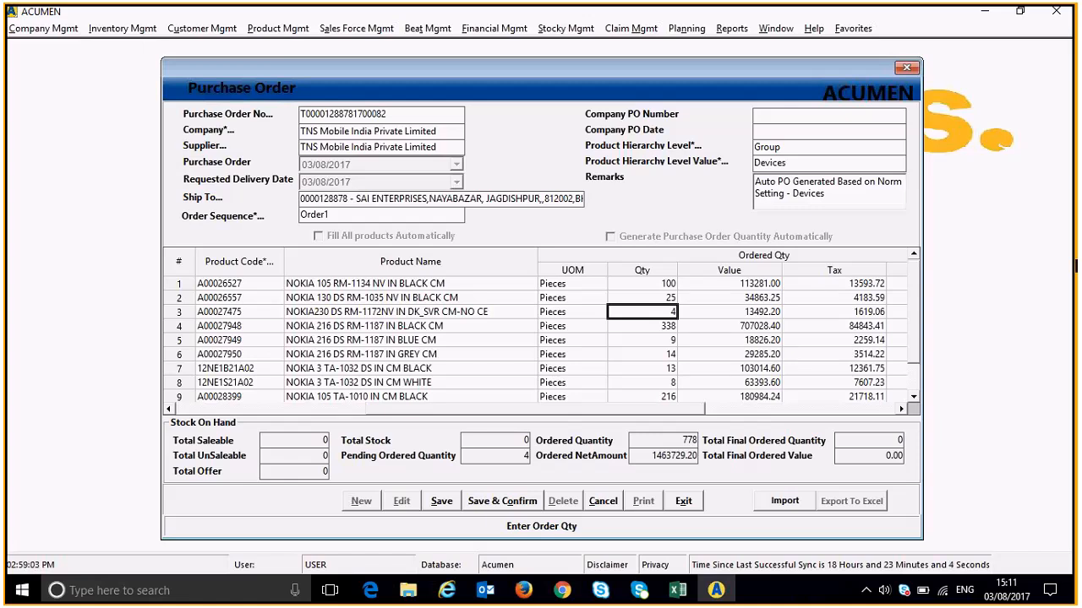
Step: Set the ordered quantity to 0 for NOKIA230 DS RM-1172NV and the black NOKIA 216, and to 5 for the blue NOKIA 216
text(0)
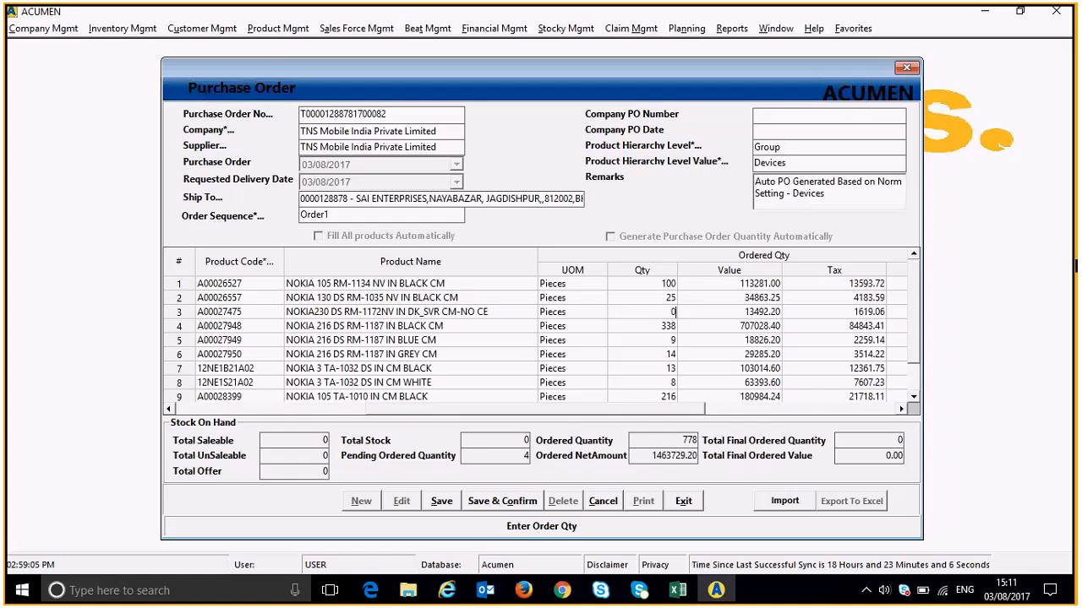
key(Return)
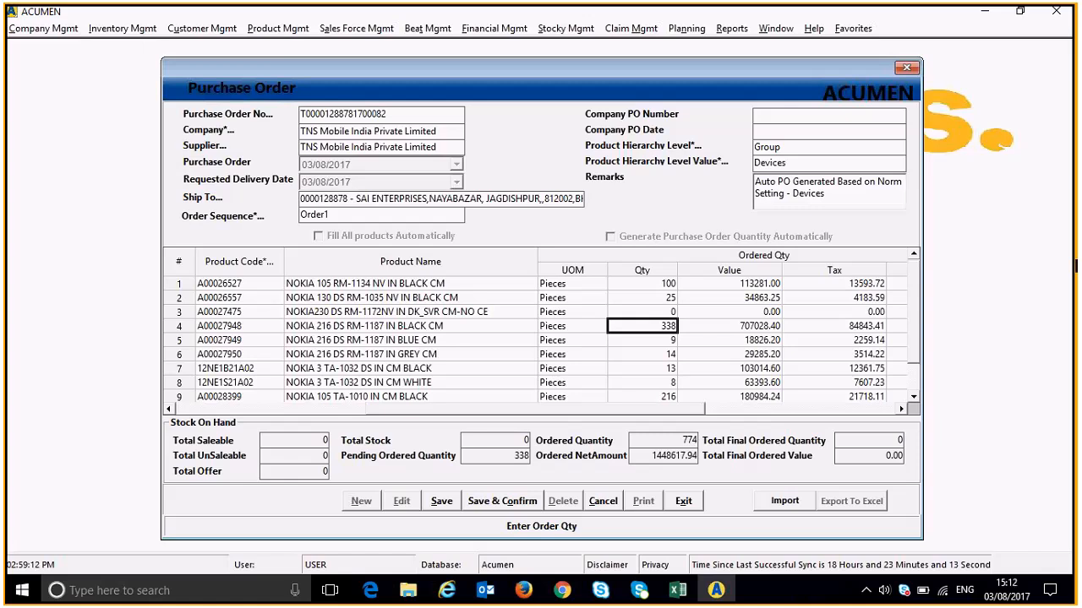
text(0)
key(Return)
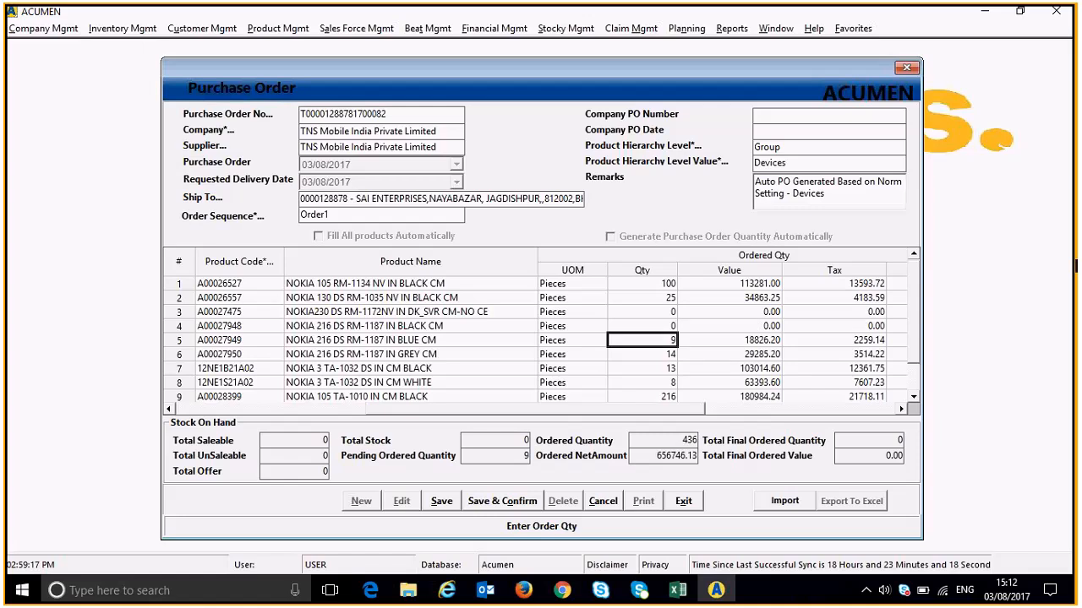
text(5)
key(Return)
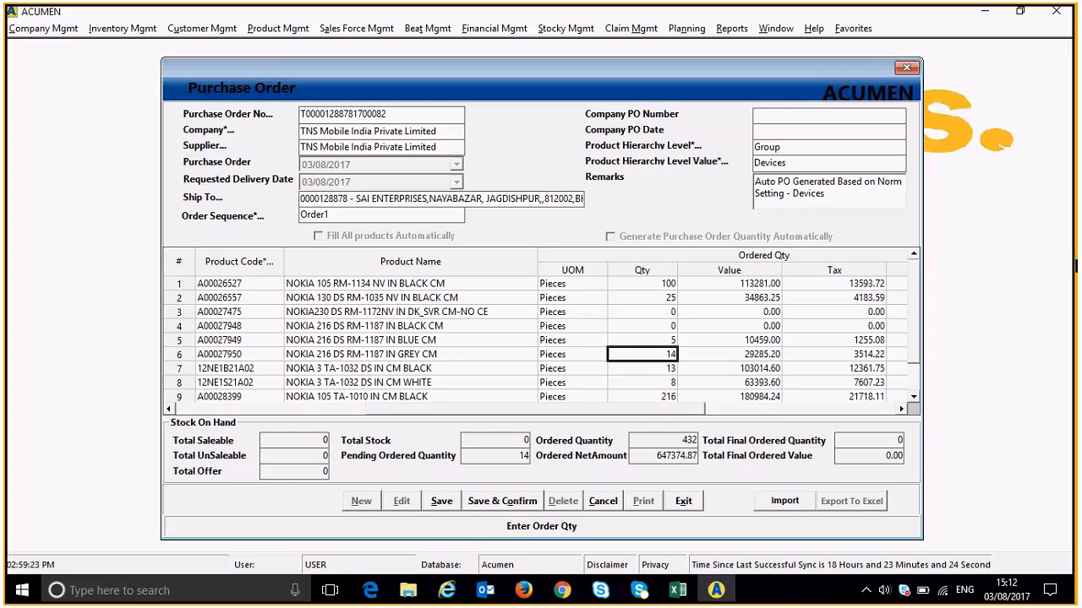
Step: Set the ordered quantity to 15 for the black NOKIA 3 TA-1032 and 10 for the white one
click(642, 368)
text(15)
key(Return)
text(10)
key(Return)
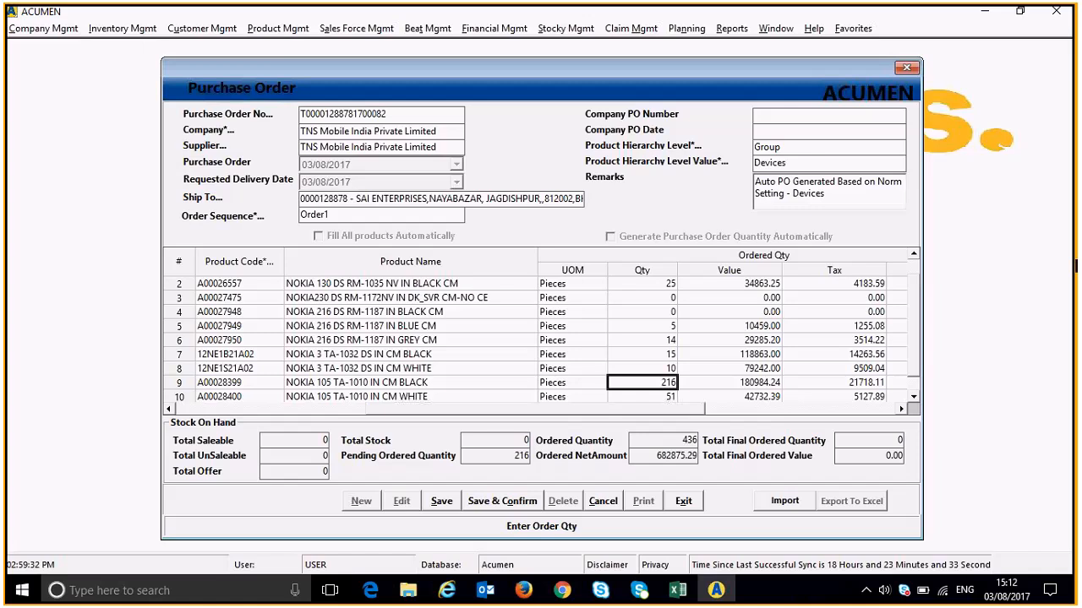
Step: Review the ordered quantities of all product lines up to NOKIA 105 TA-1010 IN CM WHITE
key(Return)
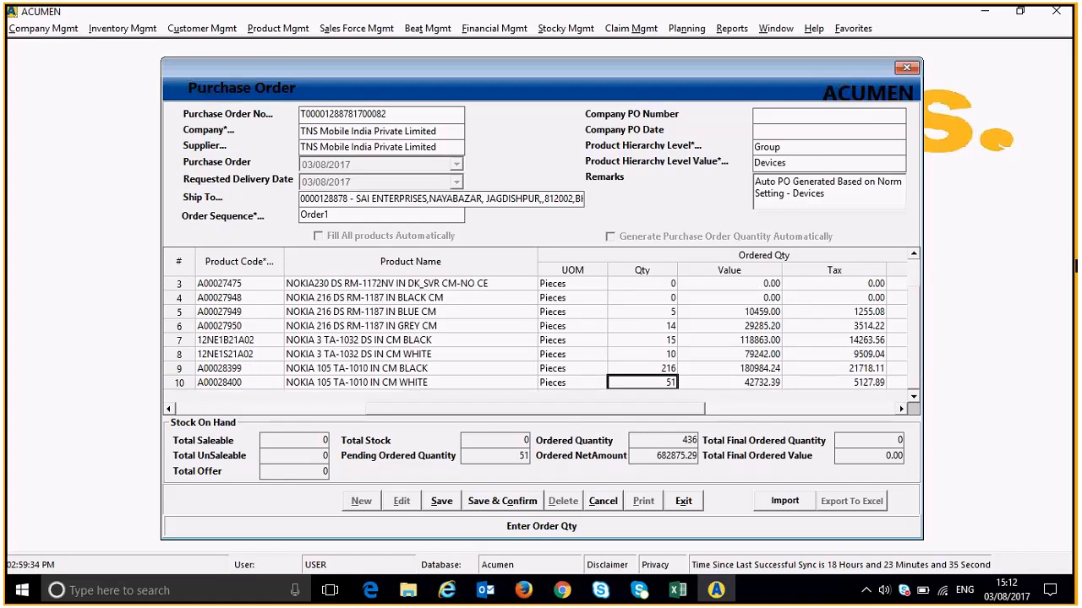
key(Up)
key(Up)
key(Up)
key(Up)
key(Up)
key(Up)
key(Up)
key(Up)
key(Up)
key(Down)
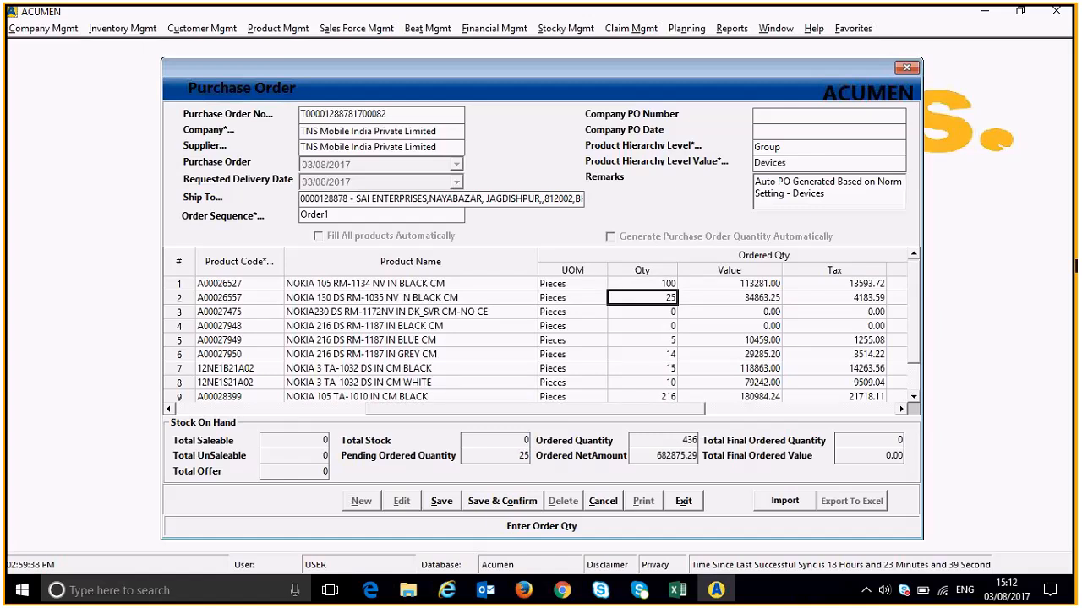
key(Down)
key(Down)
key(Down)
key(Down)
key(Down)
key(Down)
key(Down)
key(Down)
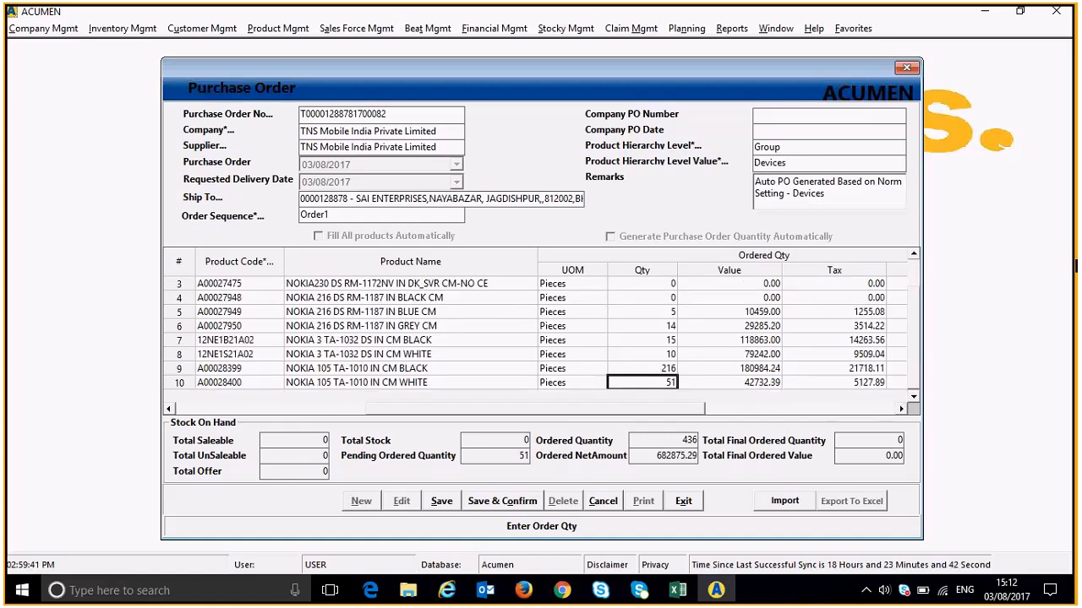
Step: Add an empty product row after the NOKIA 105 TA-1010 IN CM WHITE line
key(Right)
key(Right)
key(Right)
key(Right)
key(Right)
key(Right)
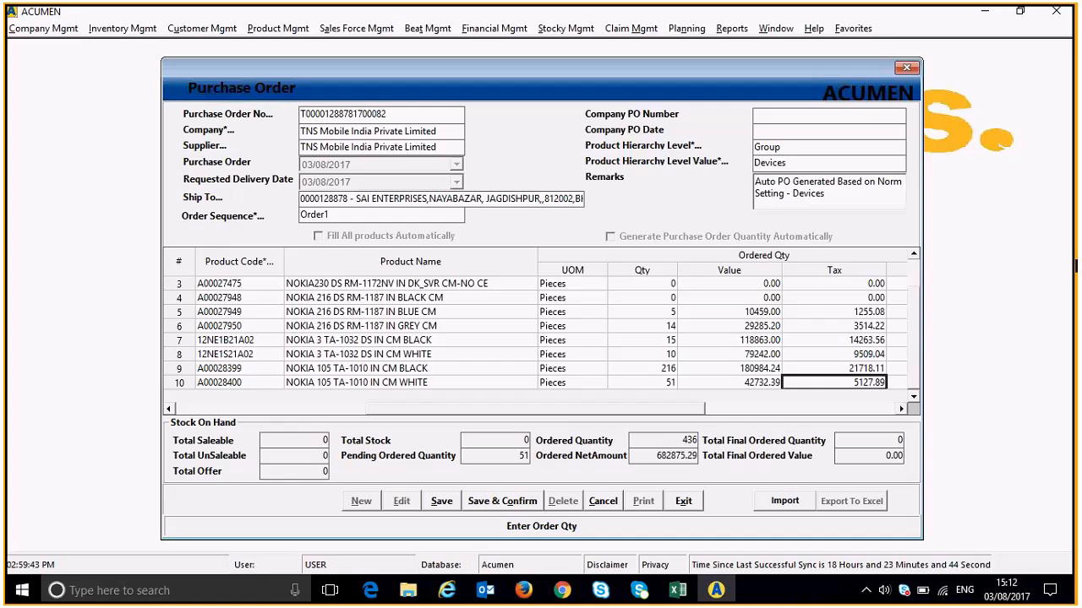
key(Right)
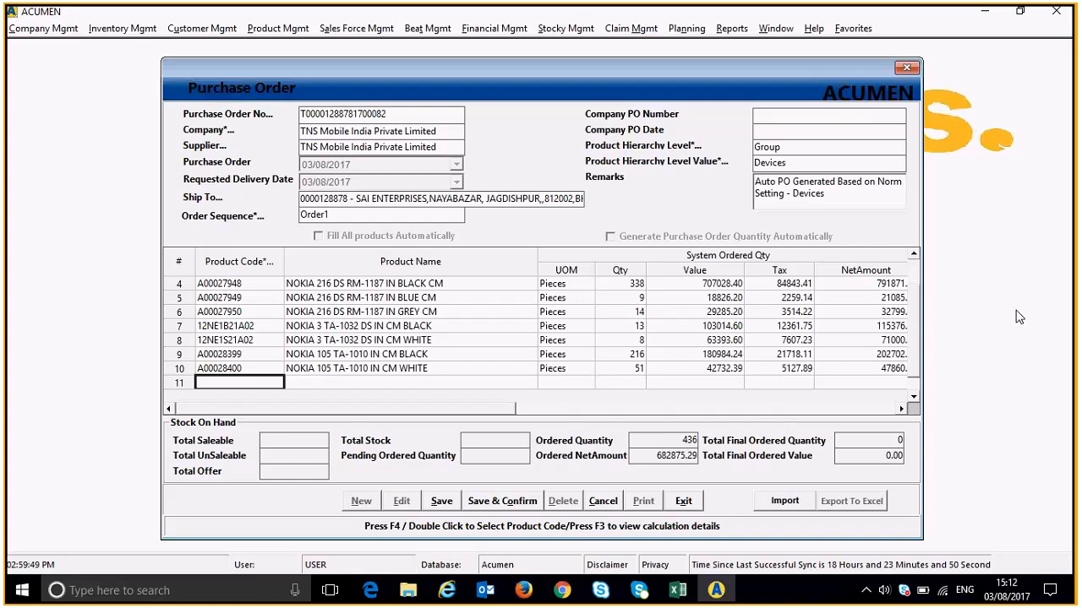
Step: Search the product names for 3310 and fill the new row with NOKIA 3310 DS TA-1030 NV IN DARK BLUE
key(F4)
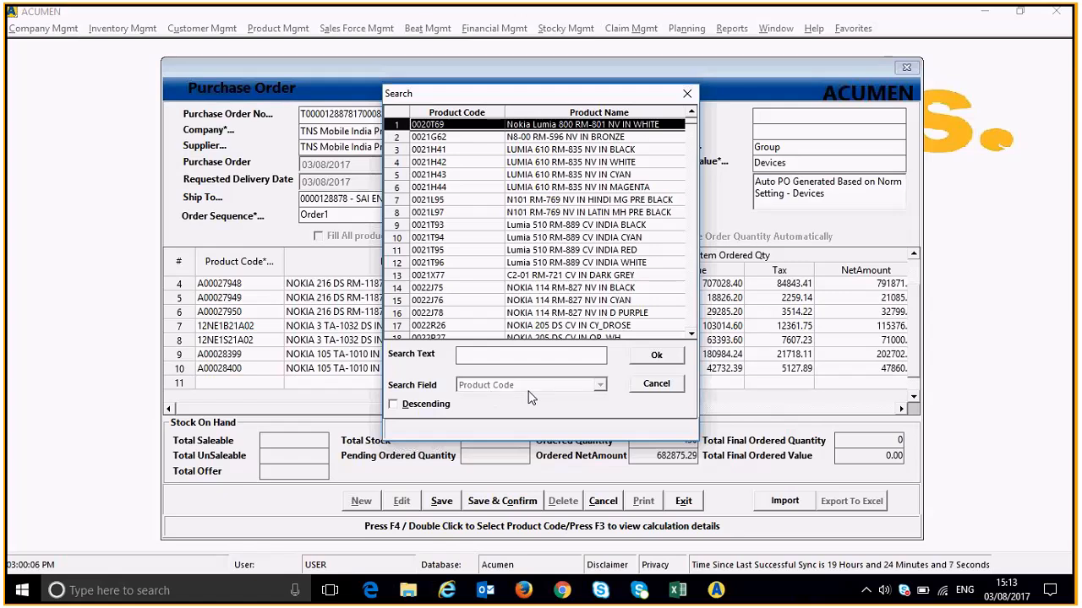
click(530, 137)
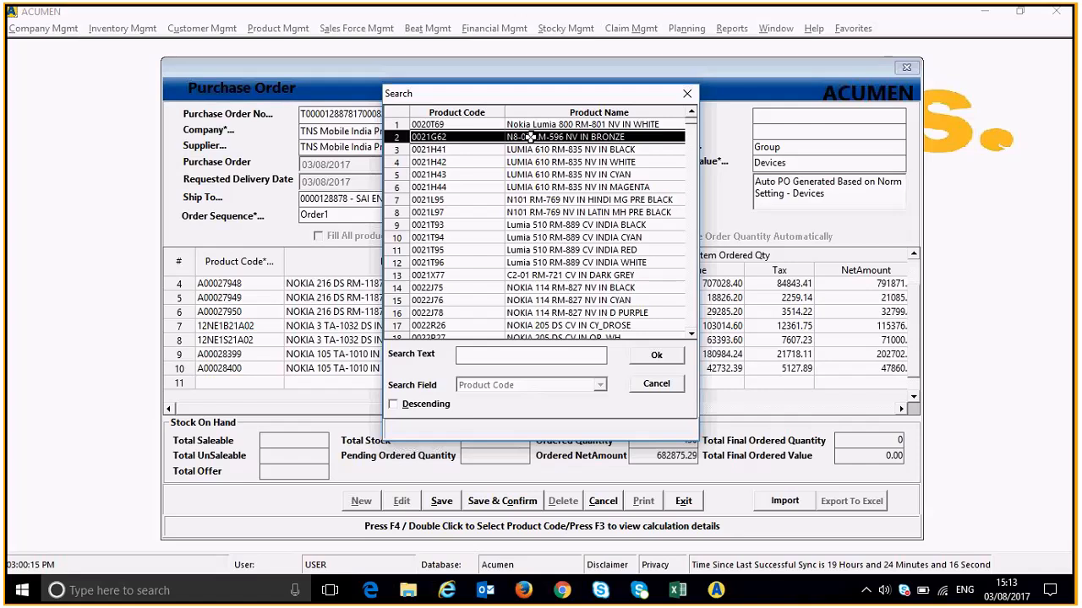
key(Right)
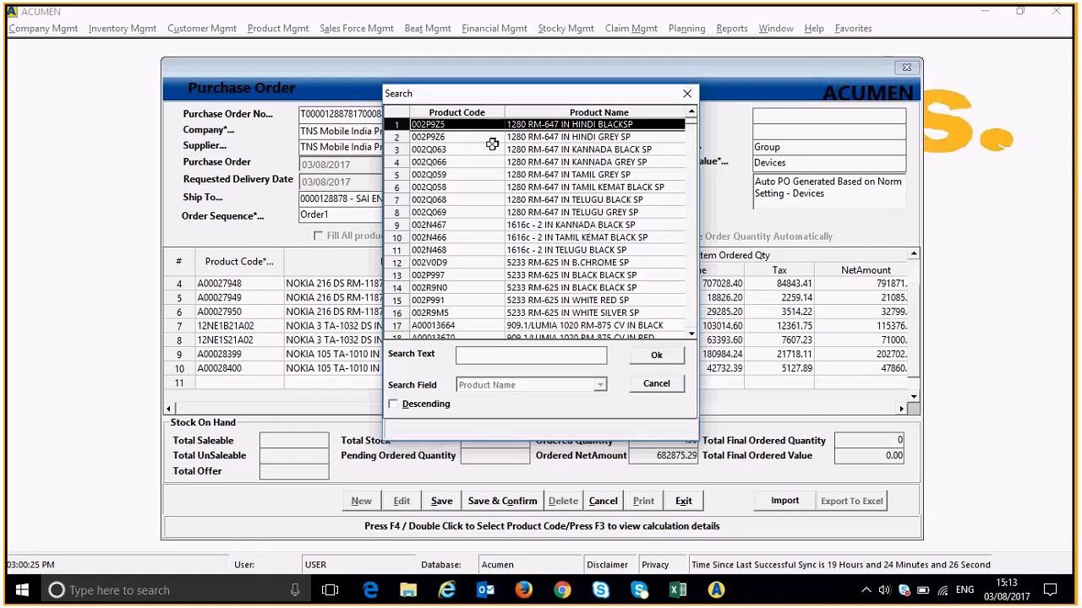
text(331)
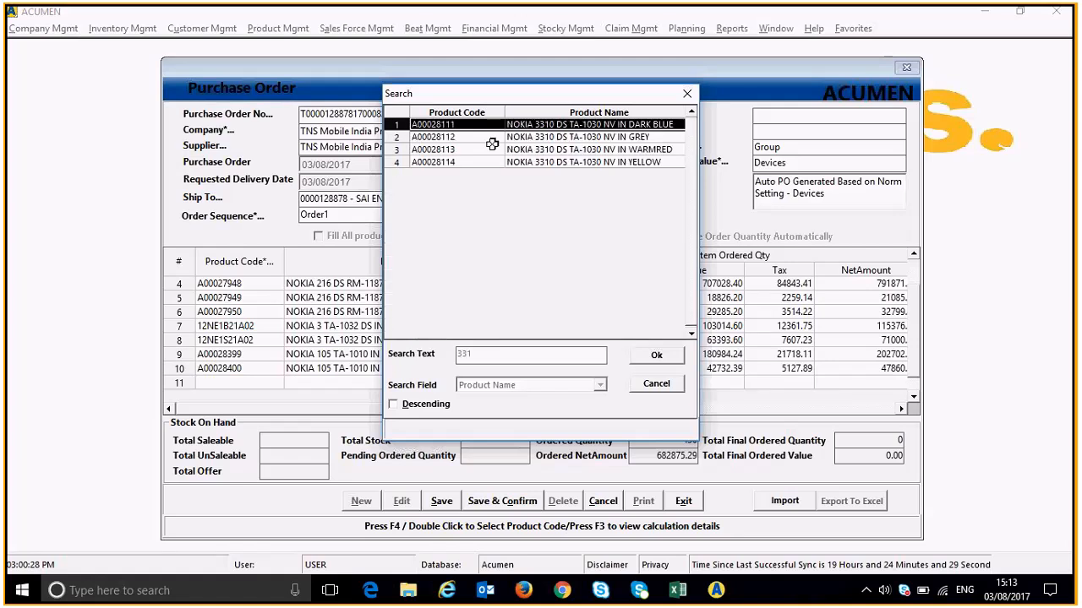
text(0)
key(Return)
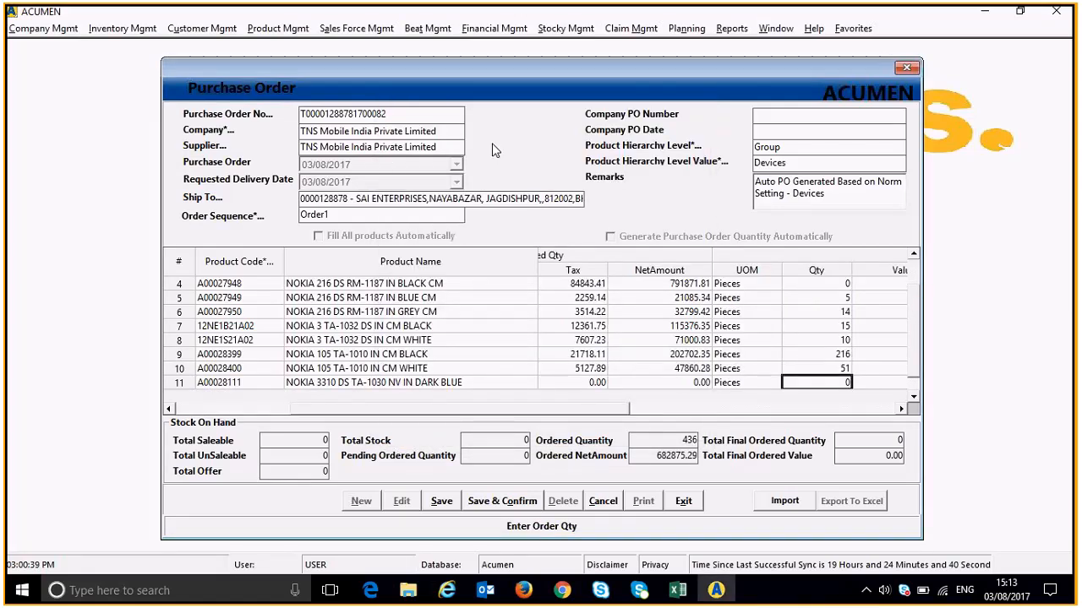
Step: Set the ordered quantity of NOKIA 3310 DS TA-1030 NV IN DARK BLUE to 5 and add an empty product row after it
text(5)
key(Return)
key(Return)
key(Return)
key(Return)
key(Return)
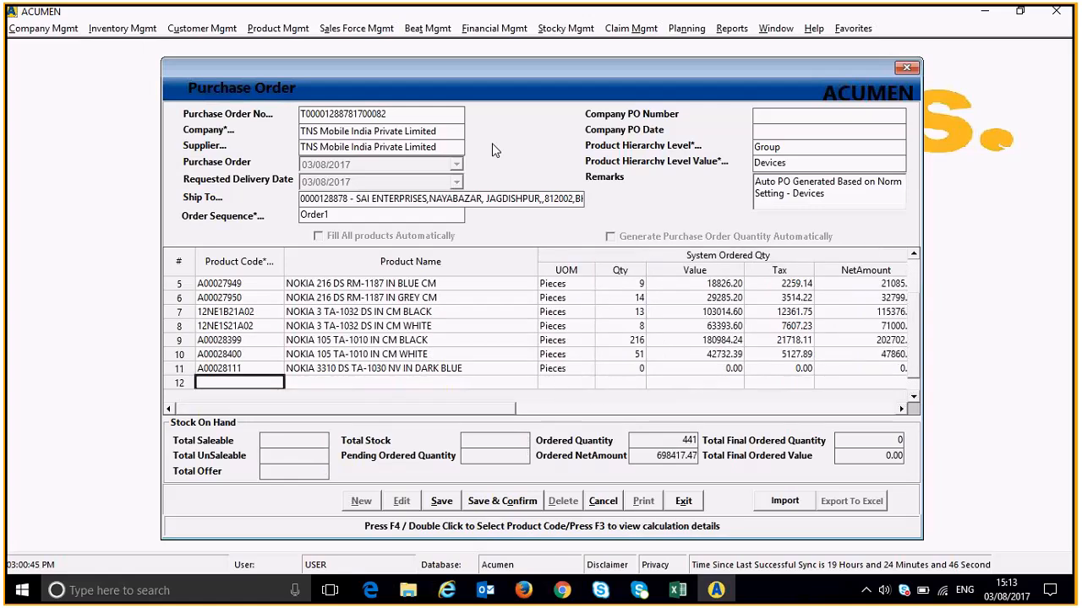
Step: Search the product names for 3310 and fill the empty row with NOKIA 3310 DS TA-1030 NV IN YELLOW
double_click(258, 386)
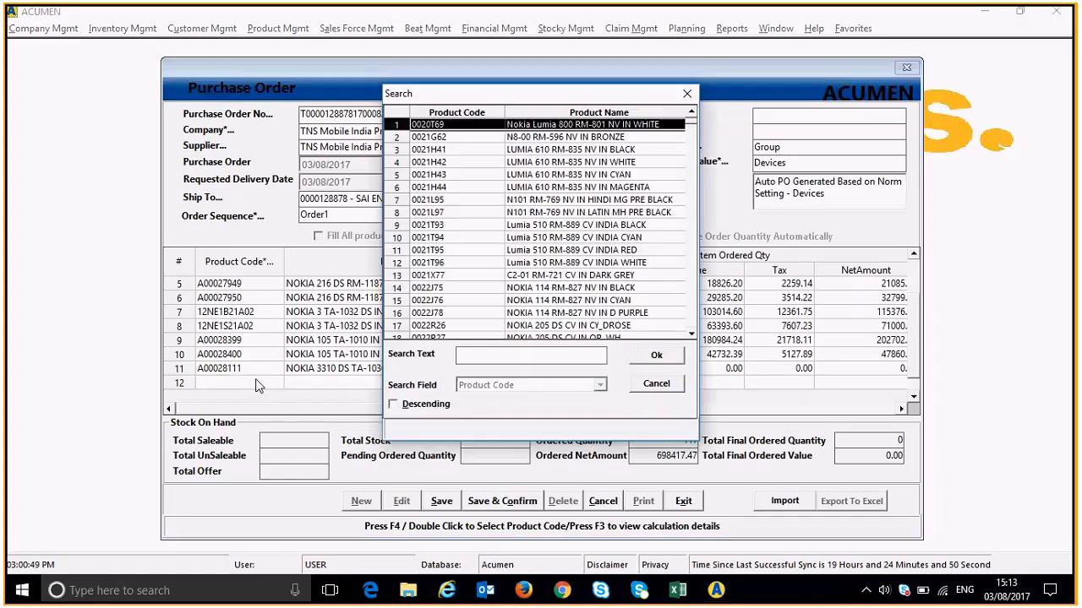
key(Right)
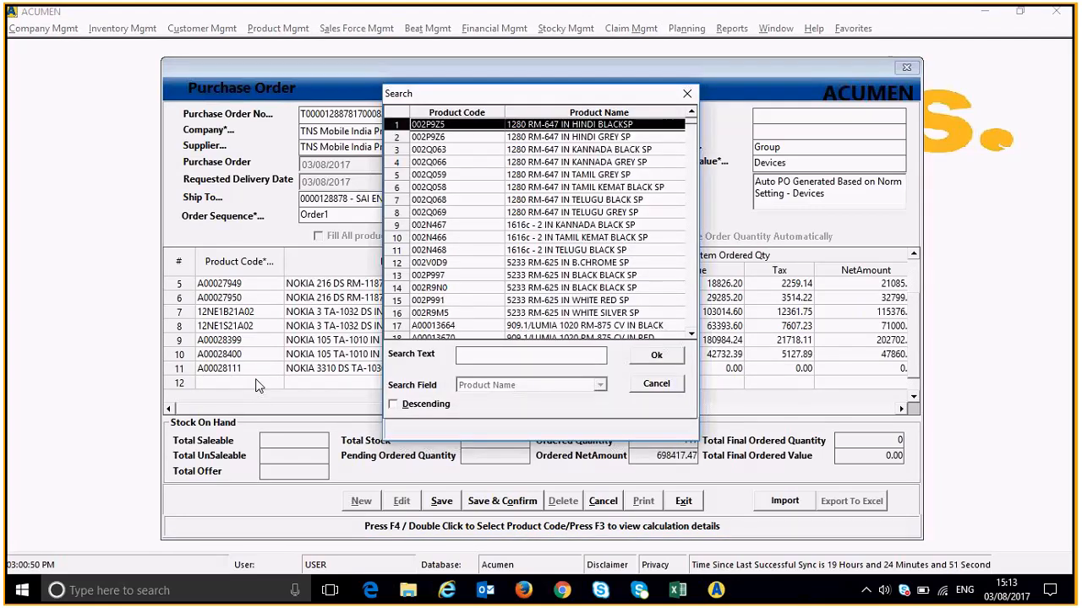
text(3310)
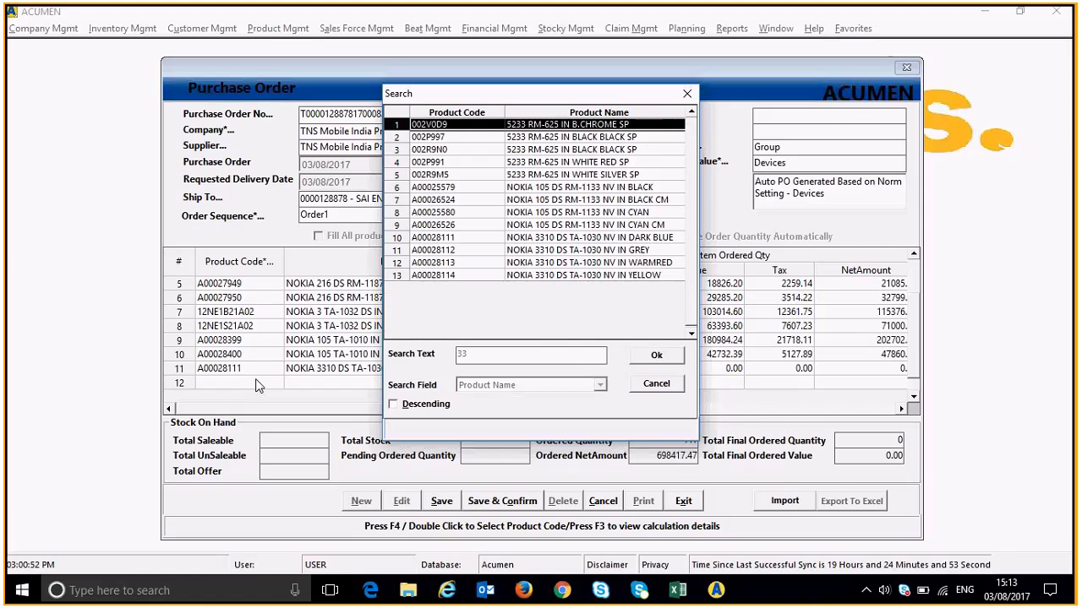
key(Down)
key(Down)
key(Down)
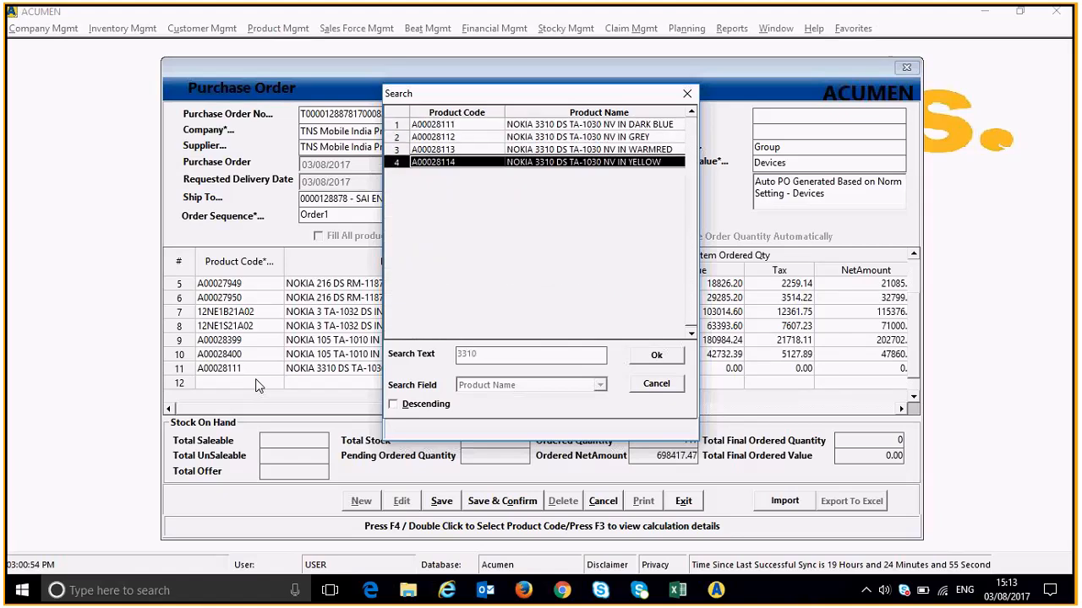
key(Return)
Step: Set the ordered quantity of NOKIA 3310 DS TA-1030 NV IN YELLOW to 10 and discard the empty row that follows it
text(10)
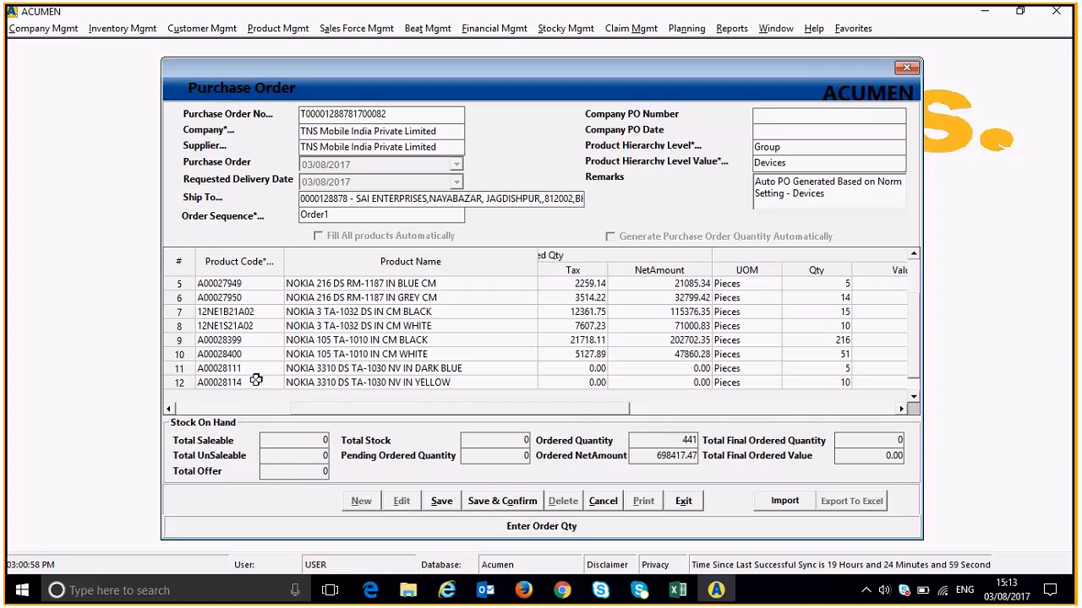
key(Return)
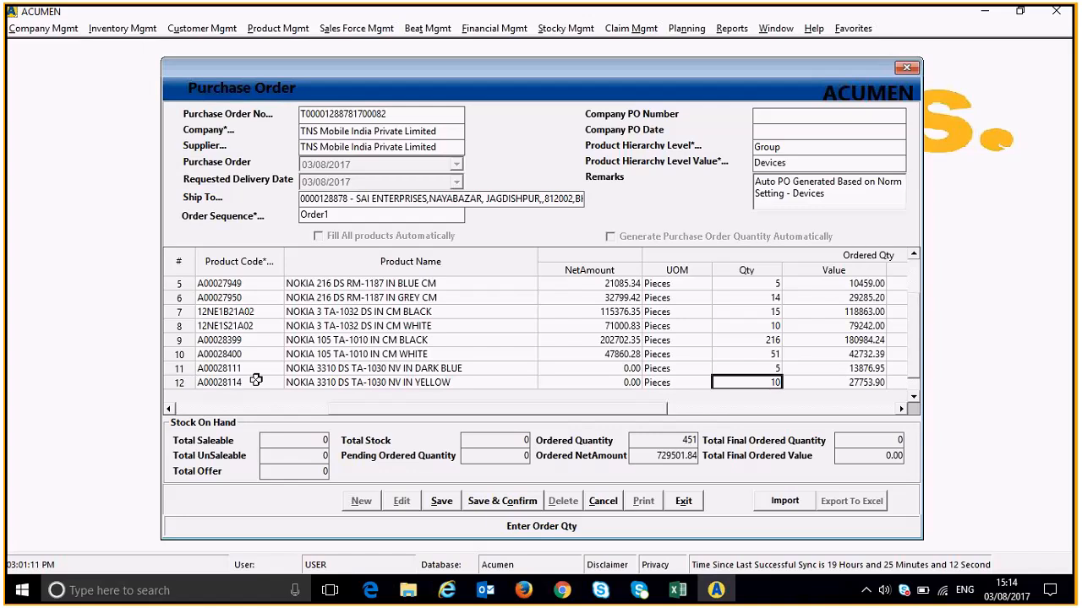
key(Tab)
key(Tab)
key(Tab)
key(Tab)
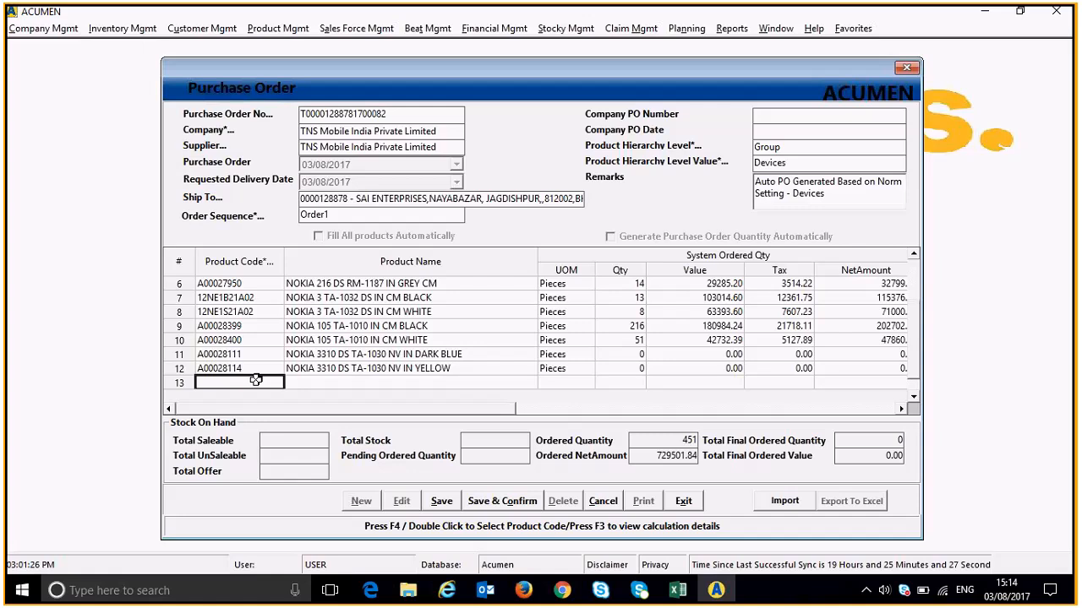
key(Up)
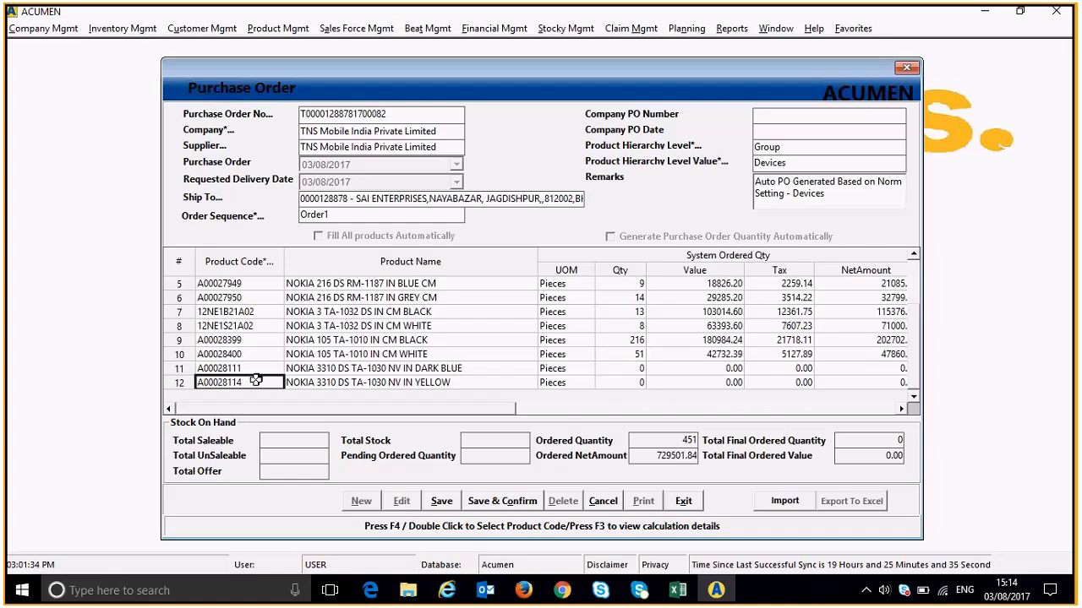
Step: Save and confirm the edited purchase order and start Sync to upload it to Central Acumen
click(505, 501)
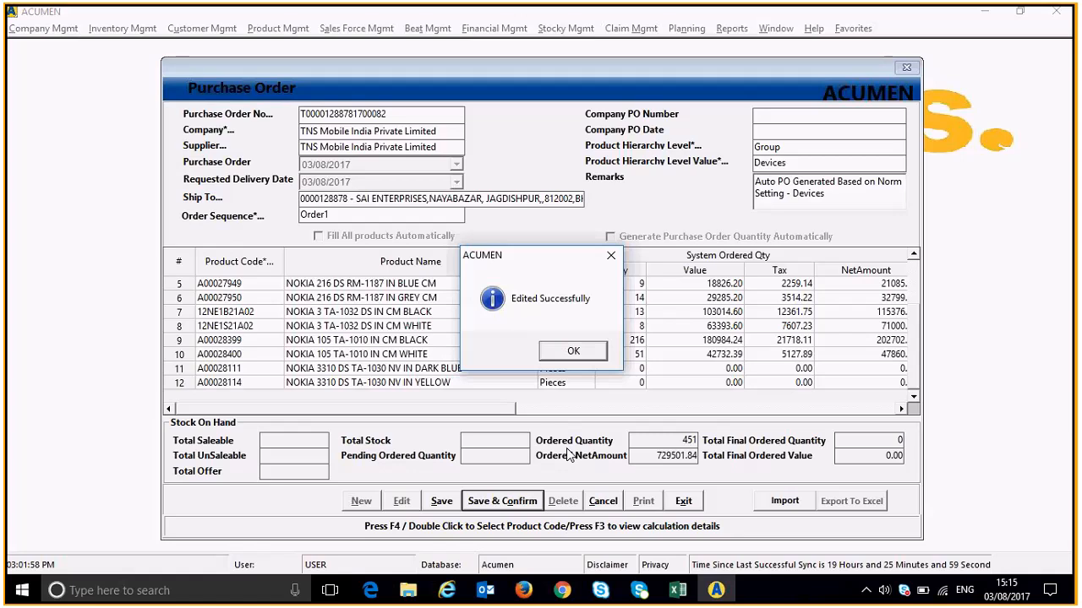
click(573, 351)
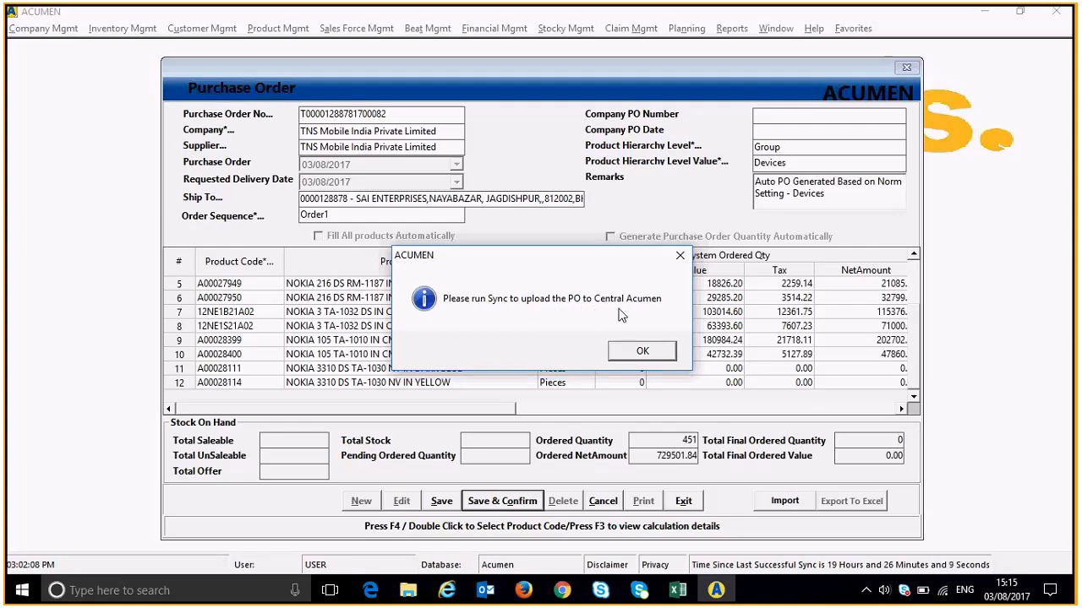
click(632, 352)
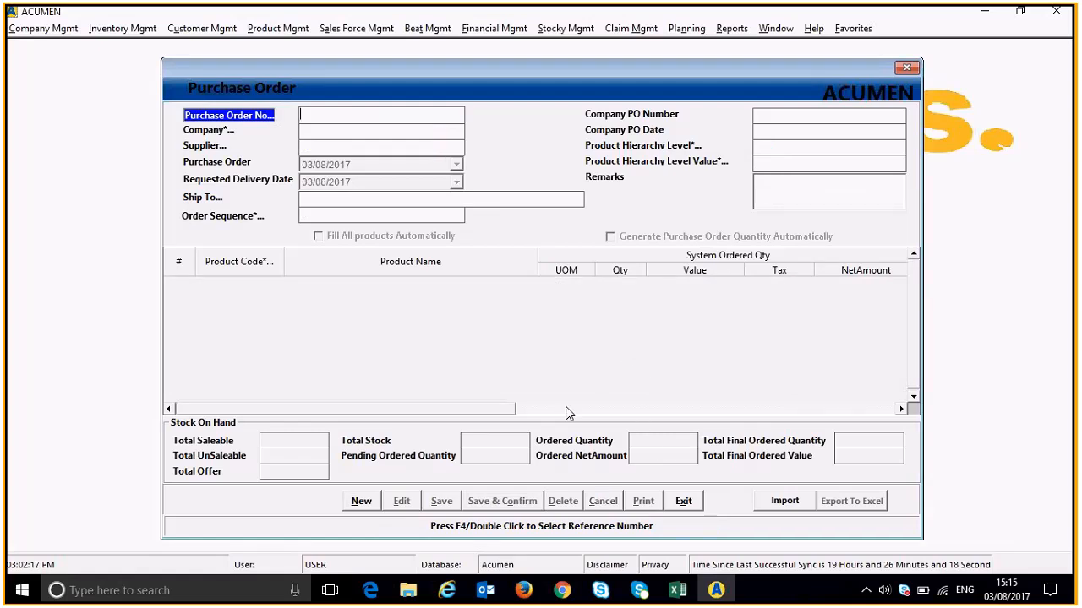
click(211, 34)
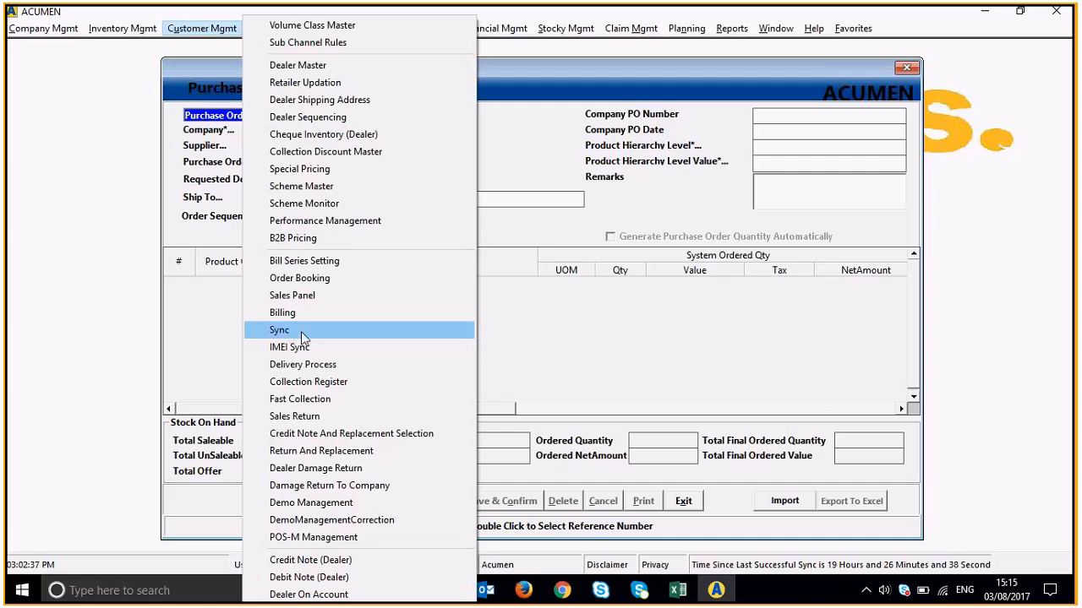
click(308, 337)
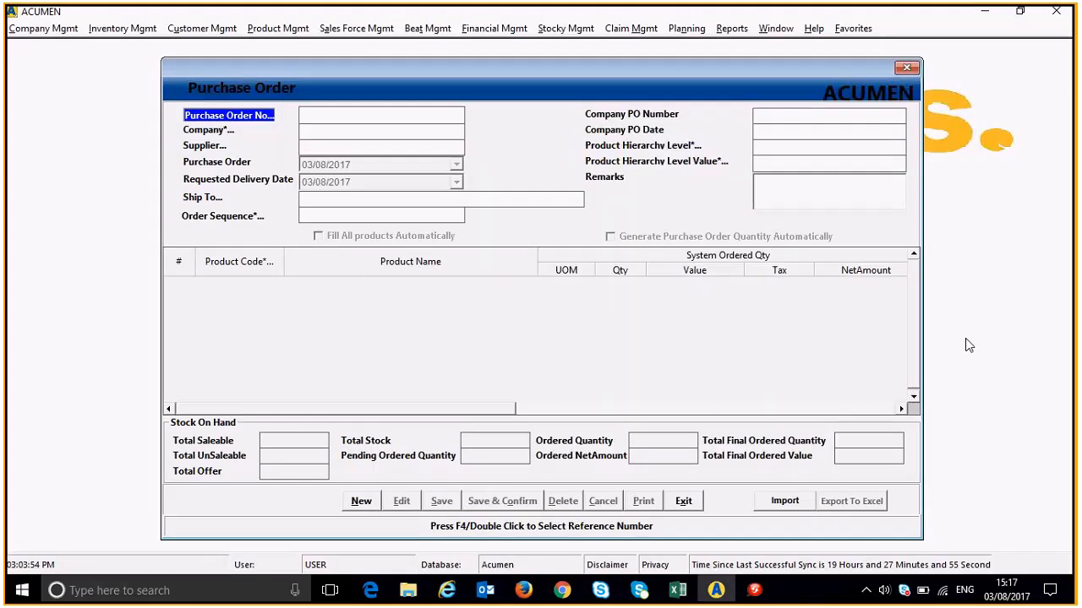
click(766, 596)
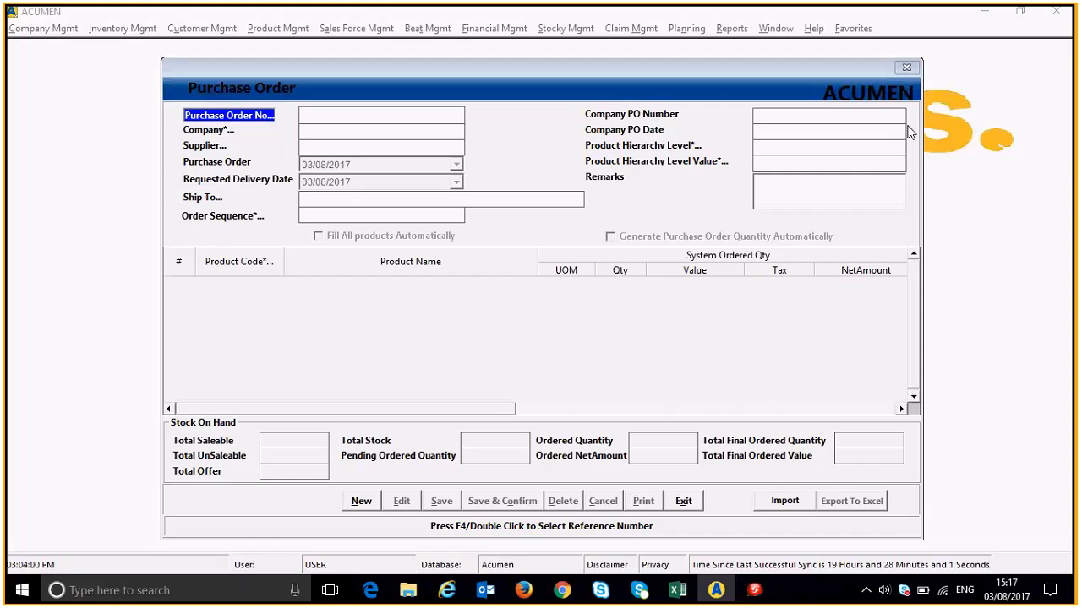
click(854, 79)
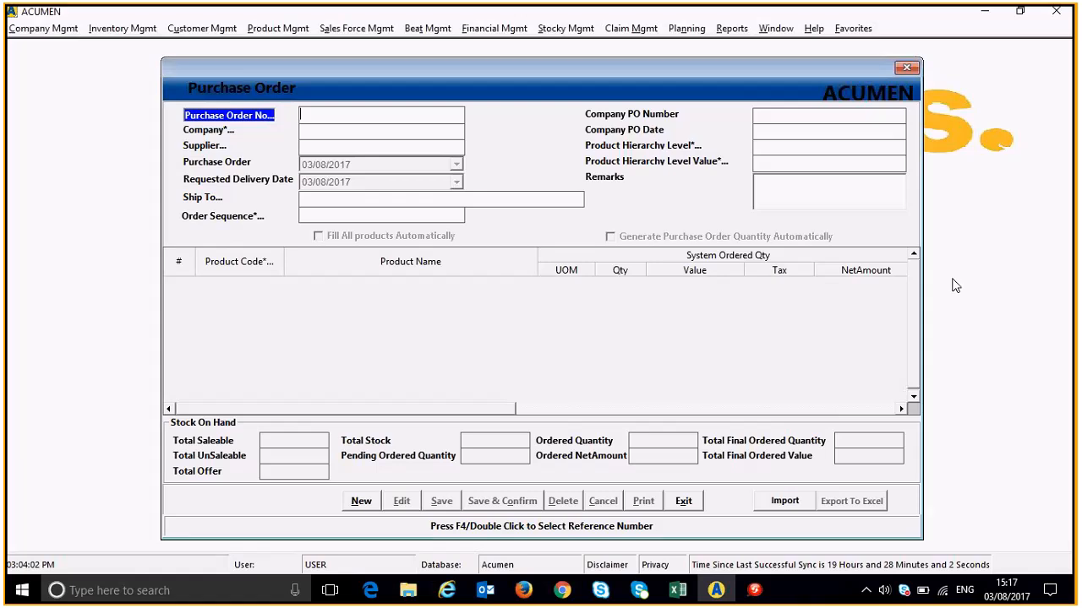
click(716, 591)
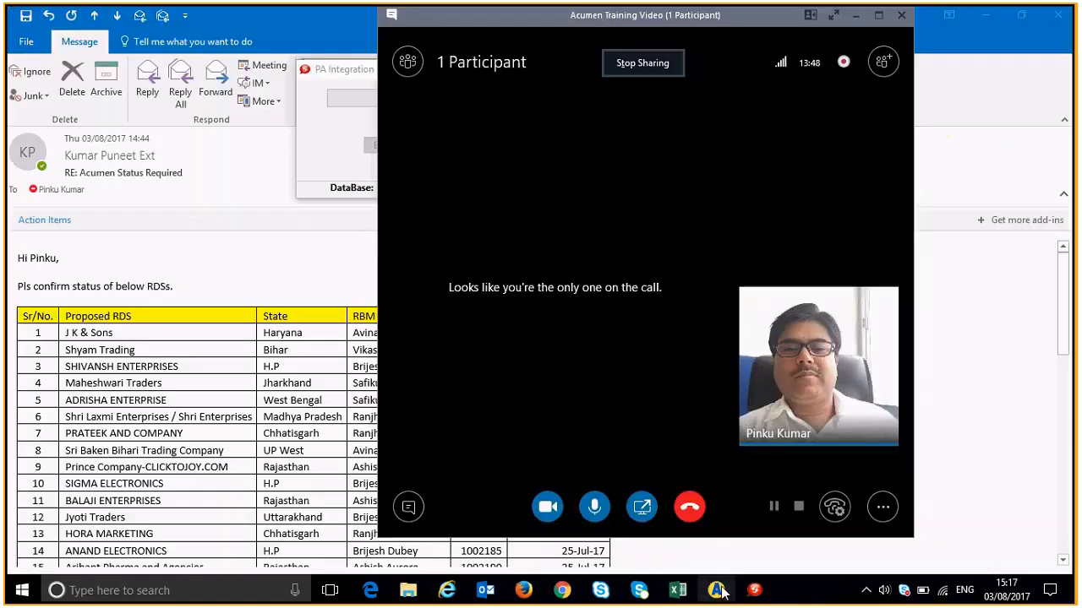
click(718, 590)
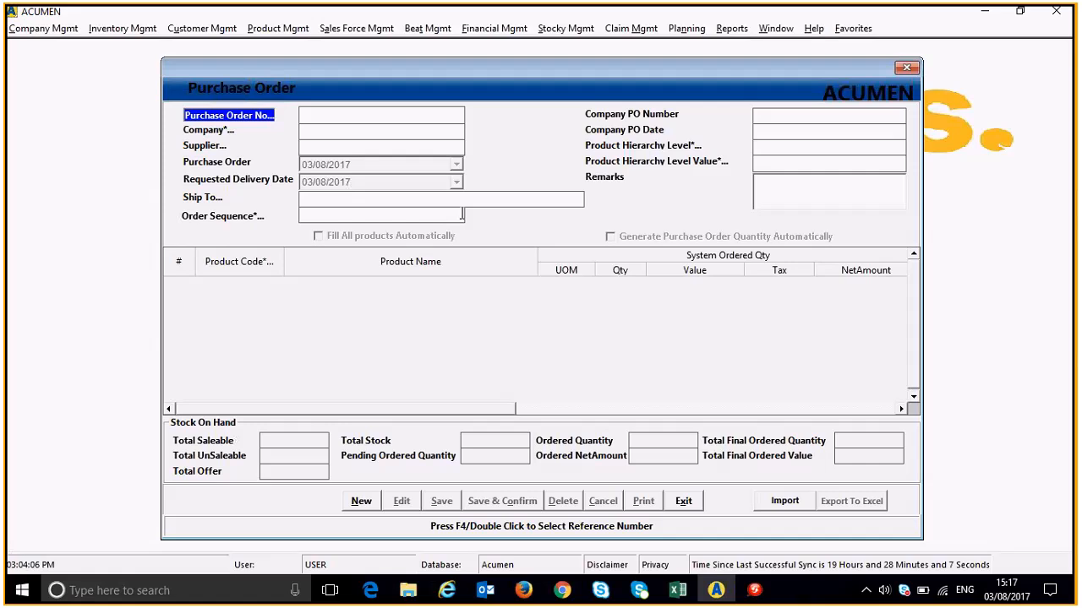
Step: Close and reopen the Purchase Order form and start a new purchase order
click(906, 68)
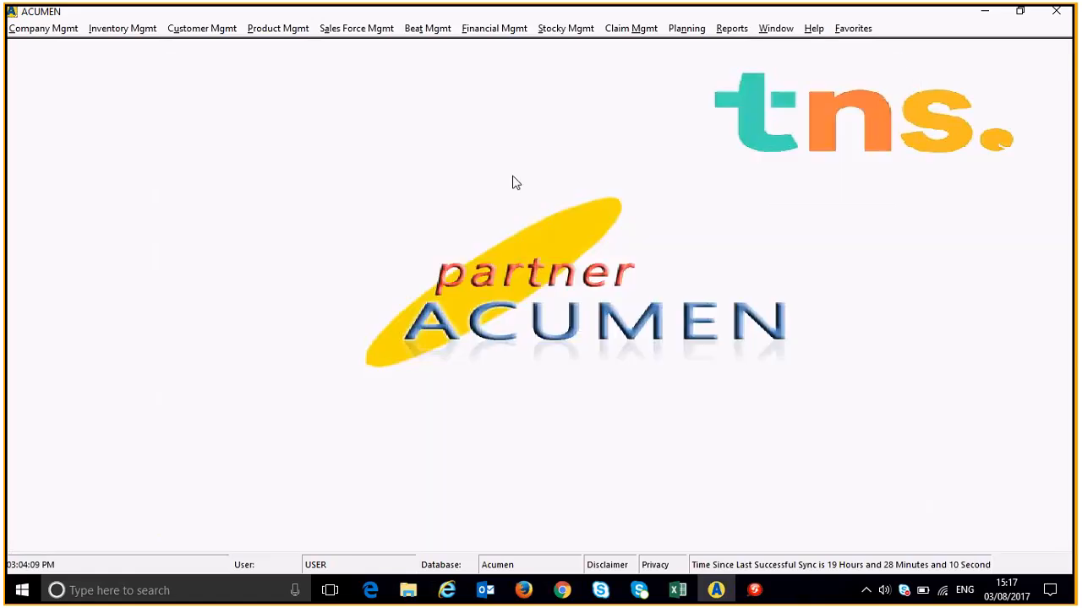
click(36, 29)
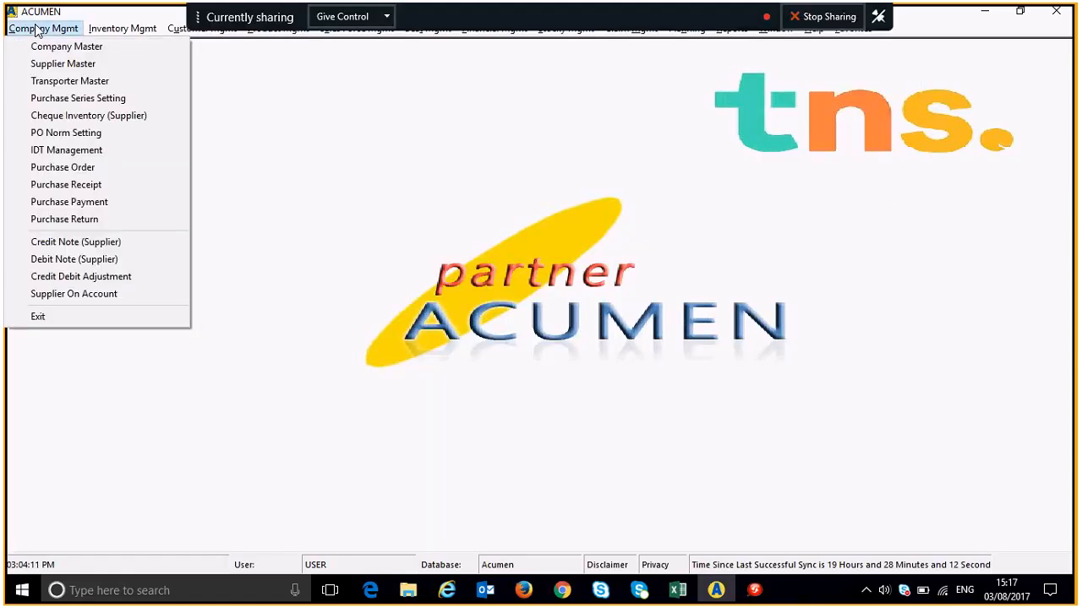
click(91, 167)
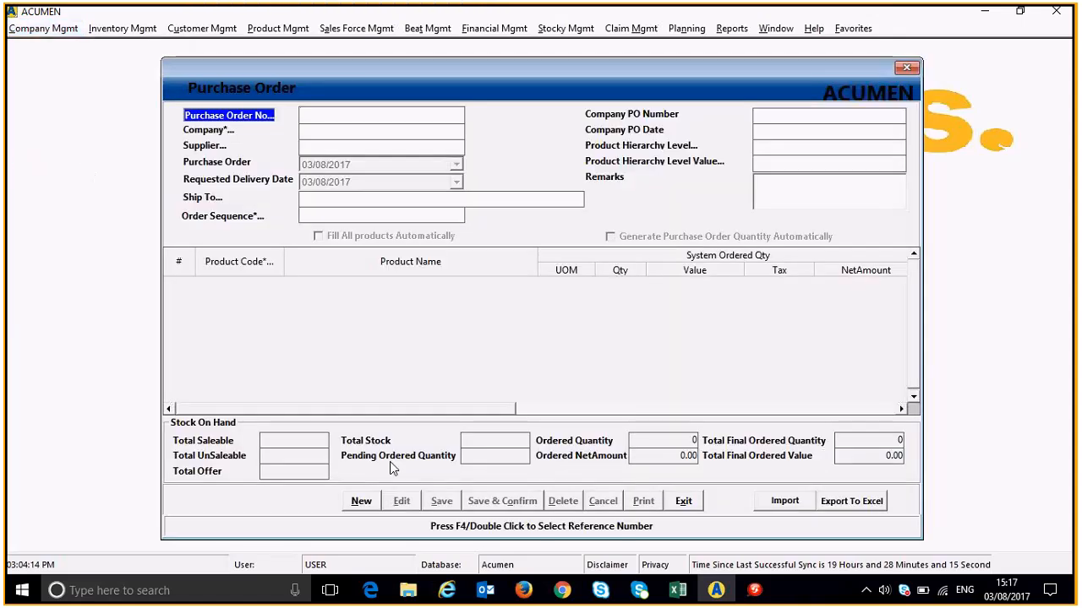
click(361, 502)
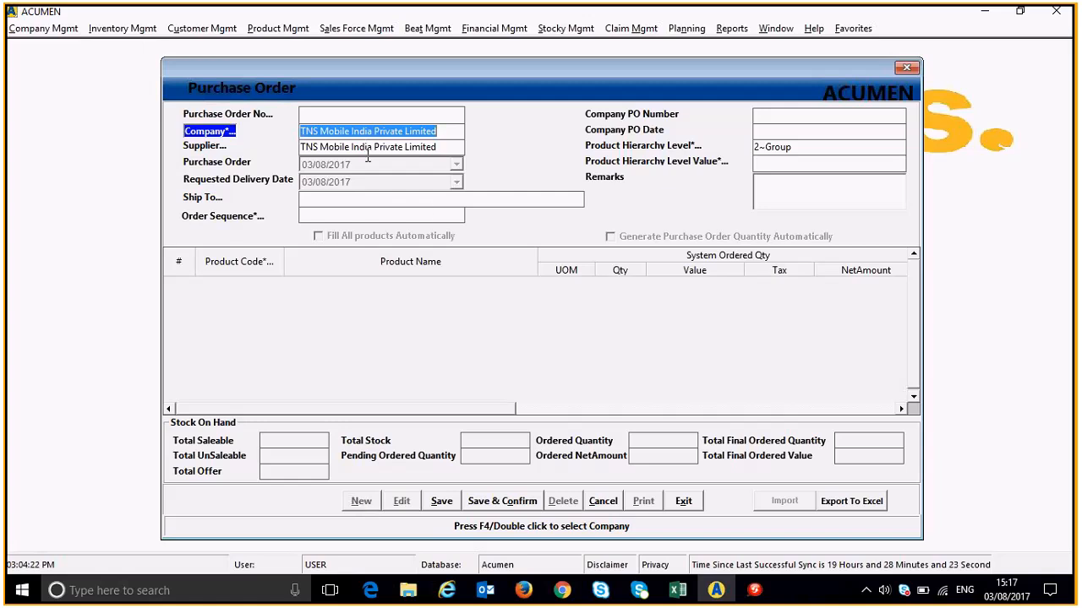
Step: Choose the listed Ship To address and set the order sequence to Order1 in the new purchase order
click(355, 199)
double_click(355, 199)
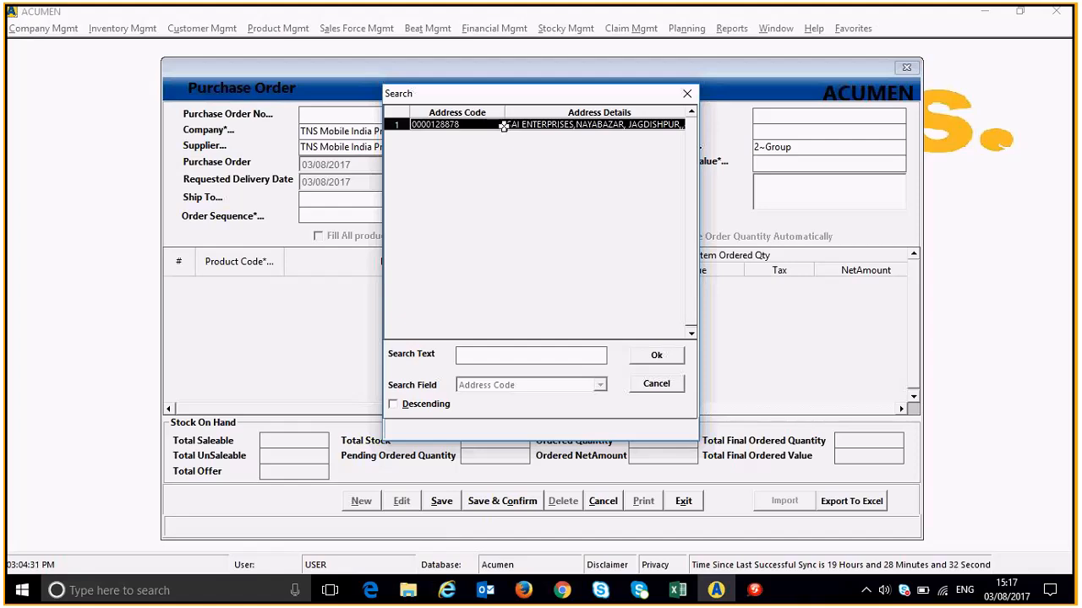
double_click(504, 125)
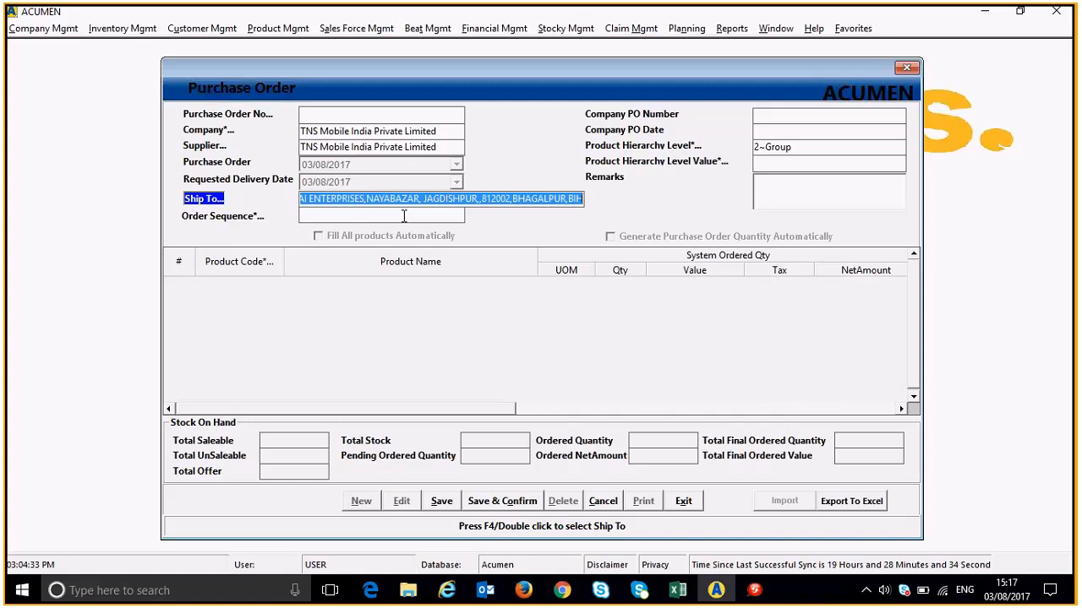
double_click(404, 216)
double_click(467, 137)
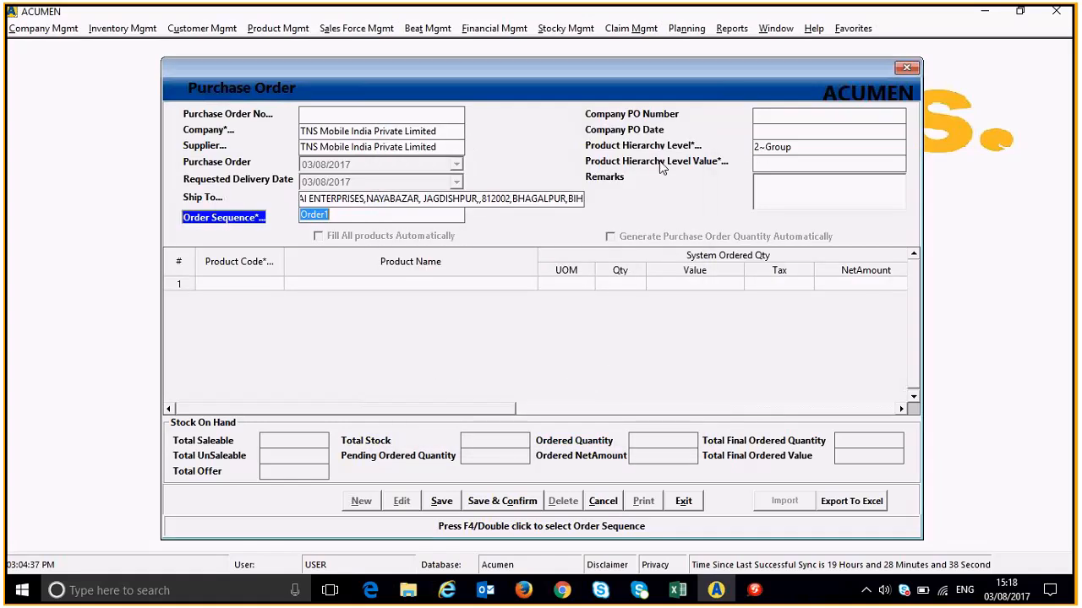
Step: Set the product hierarchy level value of the new purchase order to Devices
click(760, 164)
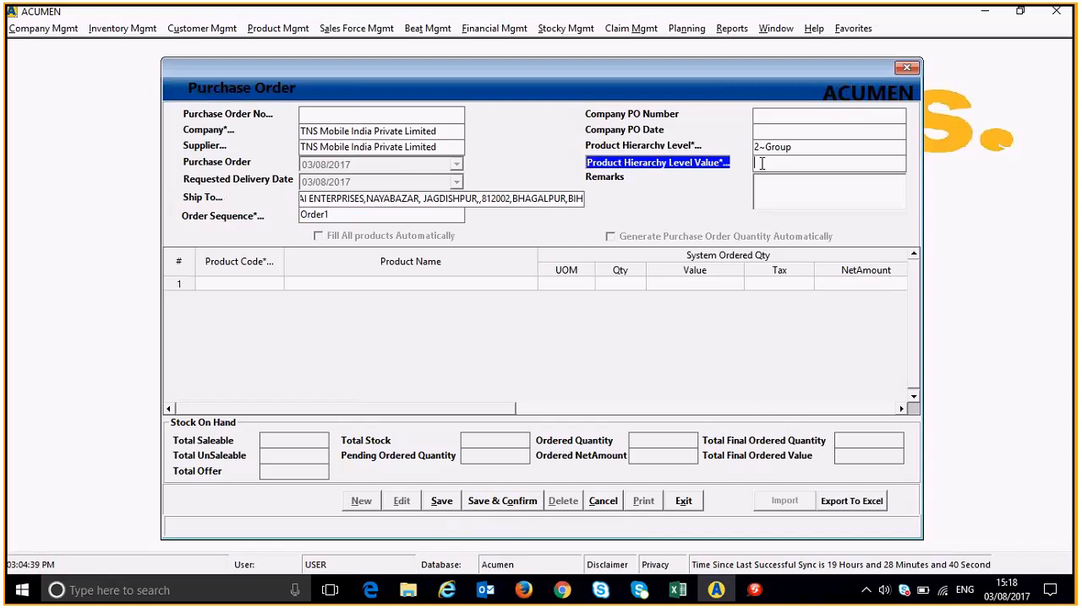
double_click(761, 164)
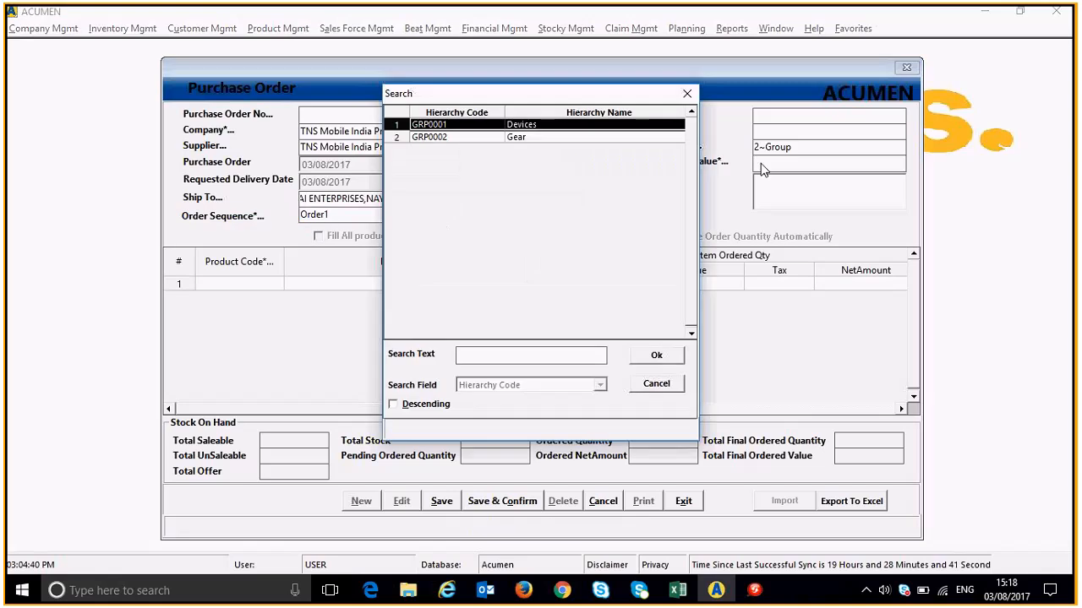
double_click(645, 126)
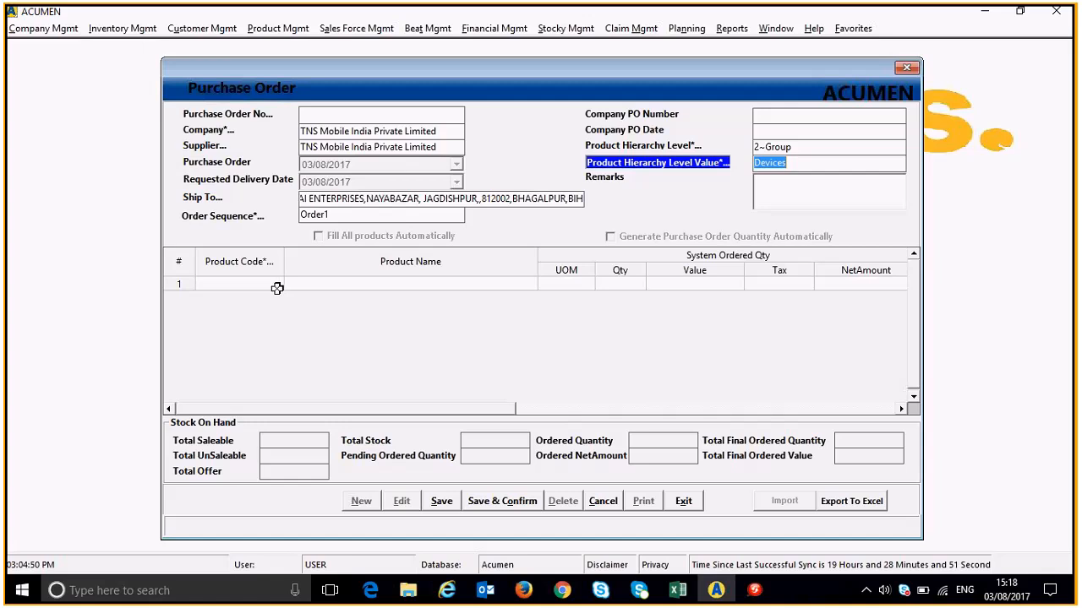
Step: Search the product names for 3310 and fill the first product row with NOKIA 3310 DS TA-1030 NV IN DARK BLUE
click(271, 286)
double_click(271, 286)
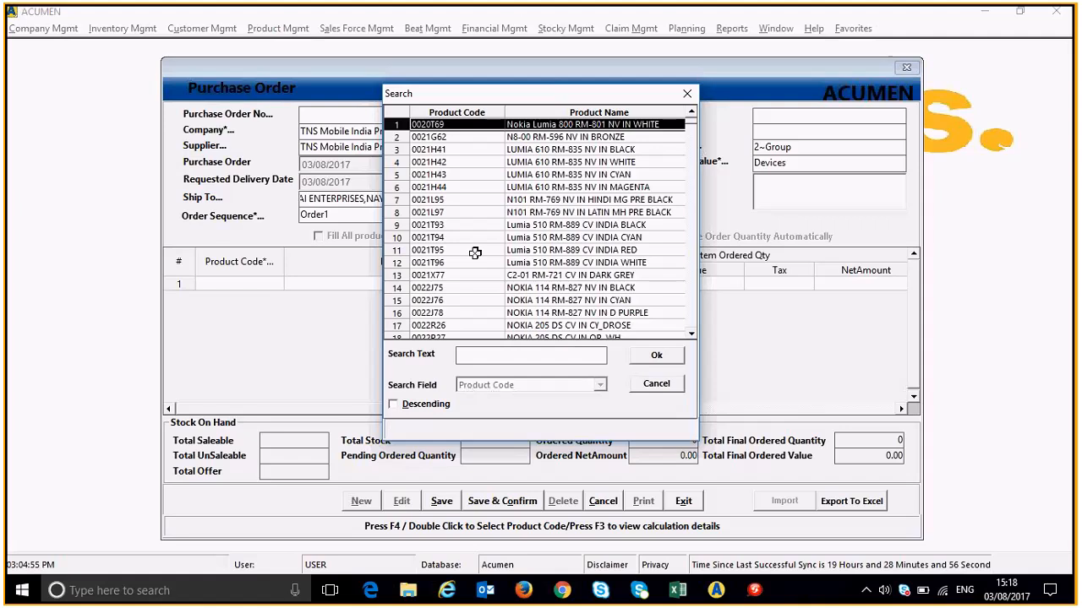
key(Right)
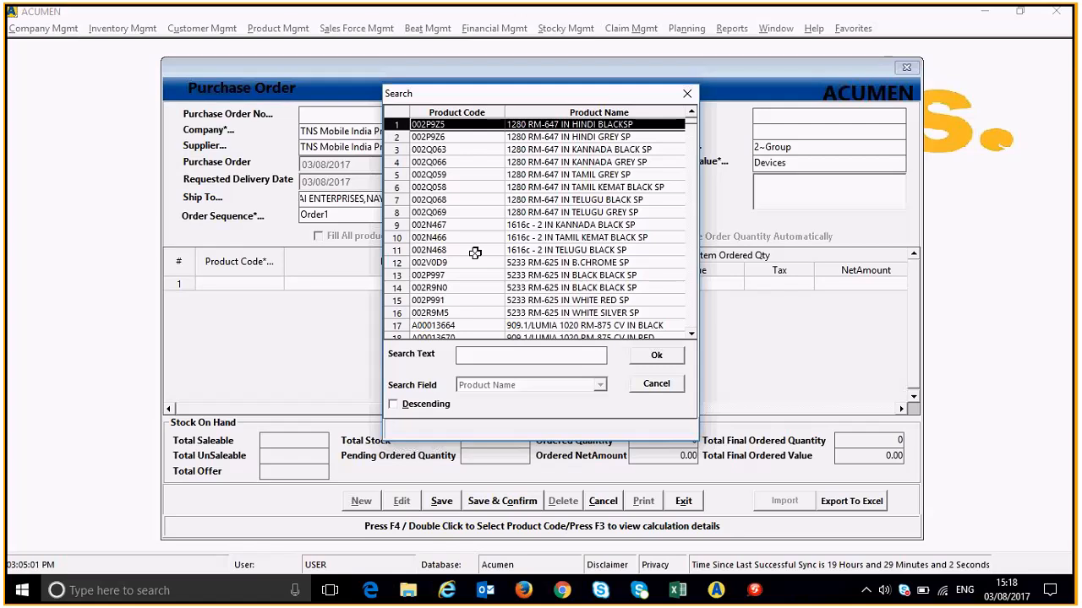
text(3310)
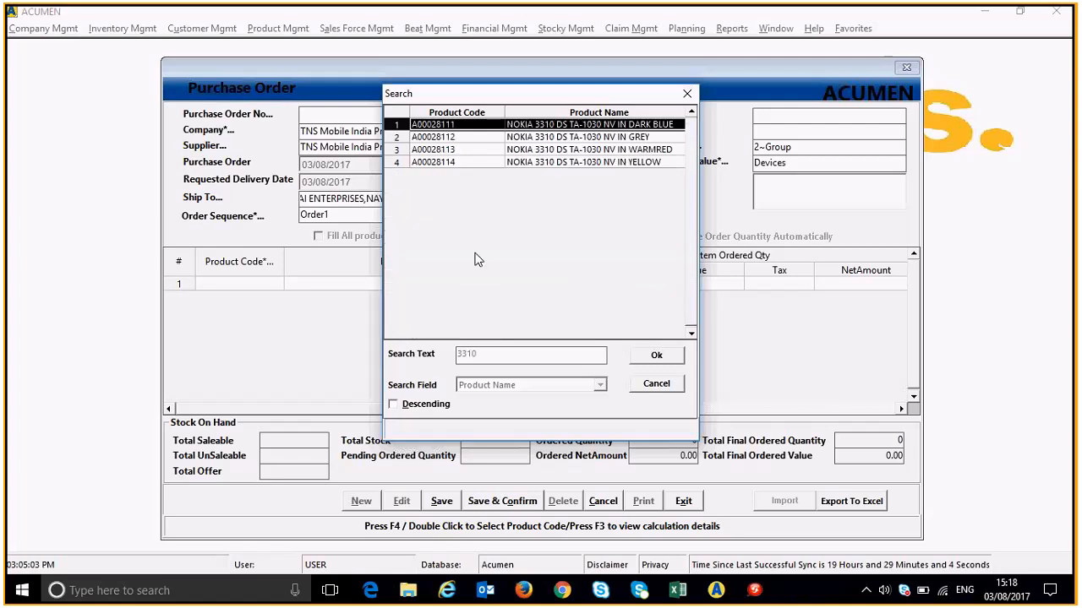
key(Return)
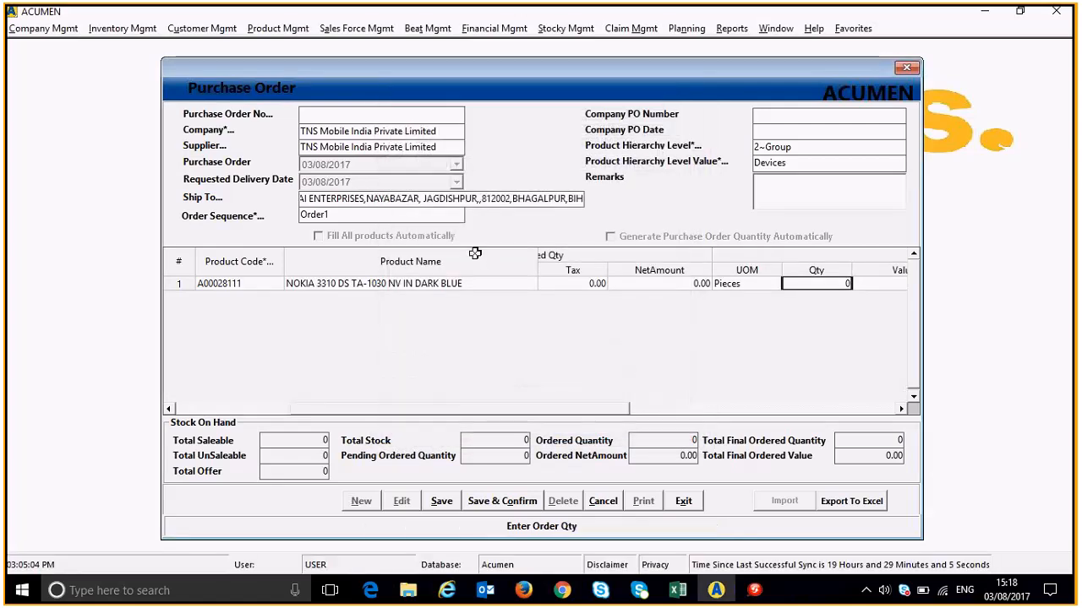
Step: Set the ordered quantity of the new order's first product to 10 and add an empty second row
text(10)
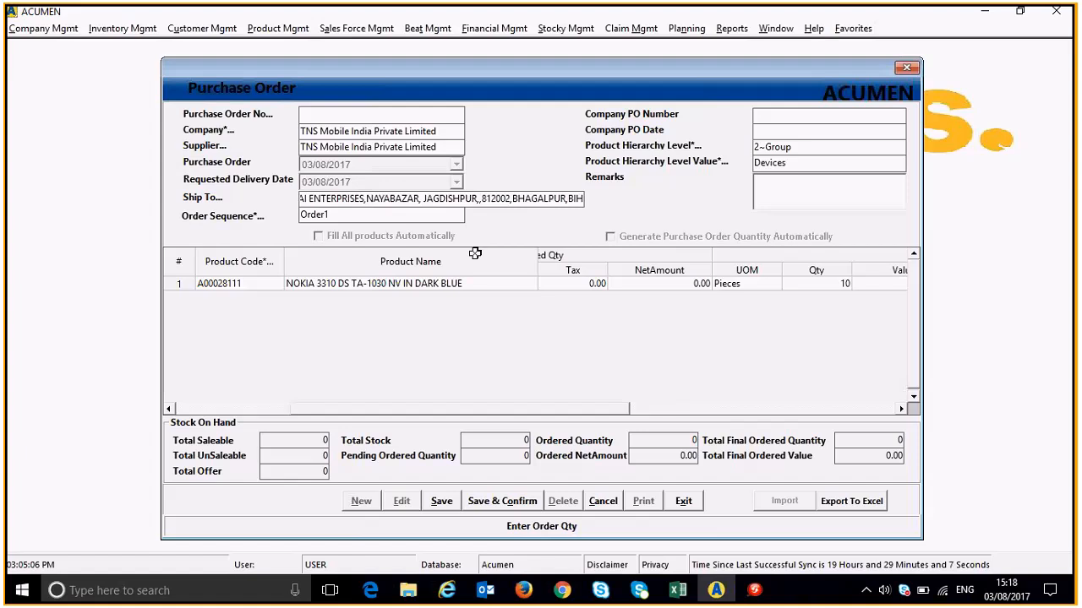
key(Return)
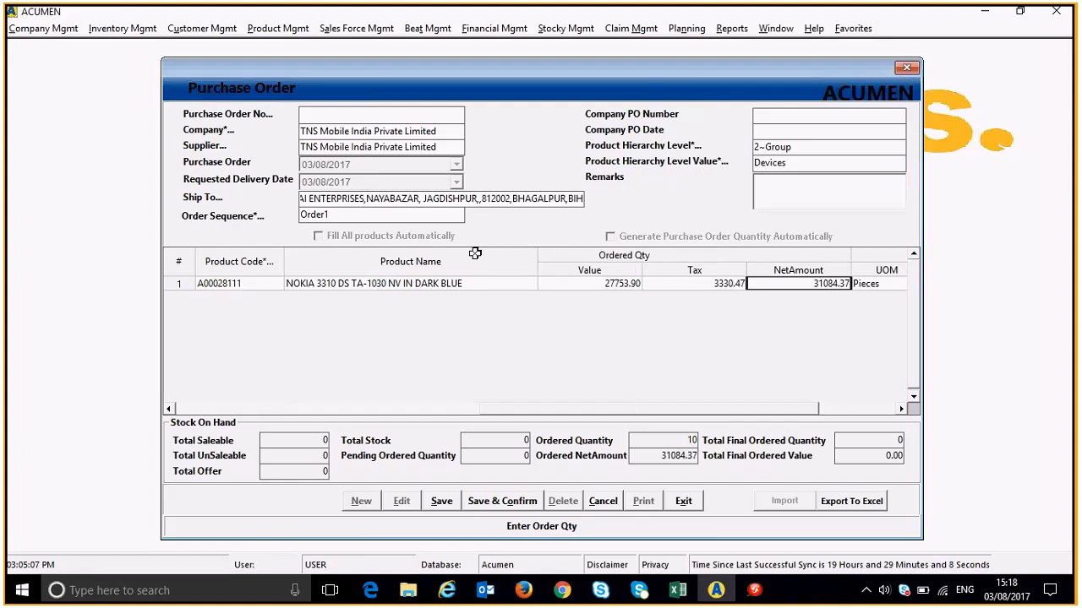
key(Return)
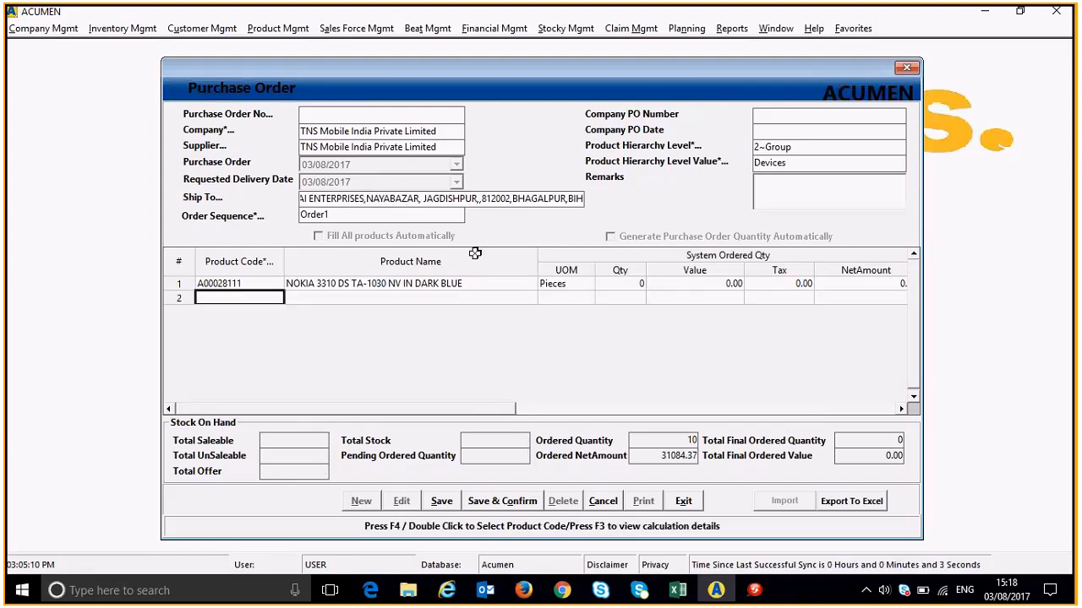
Step: Search the product names for 105, fill the second product row with NOKIA 105 TA-1010 IN CM BLACK and set its ordered quantity to 25
key(F4)
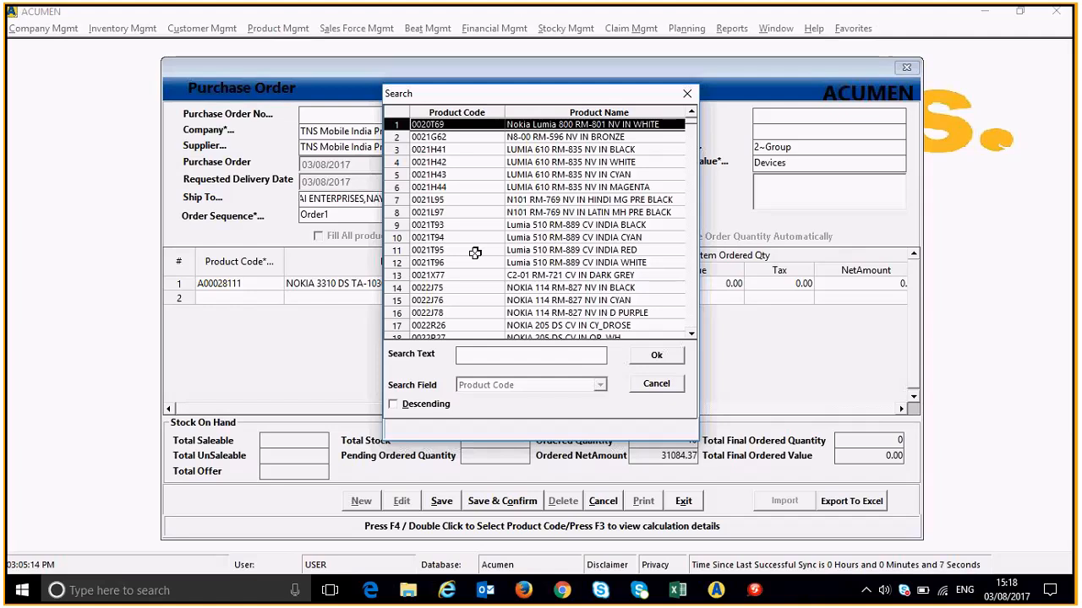
key(Right)
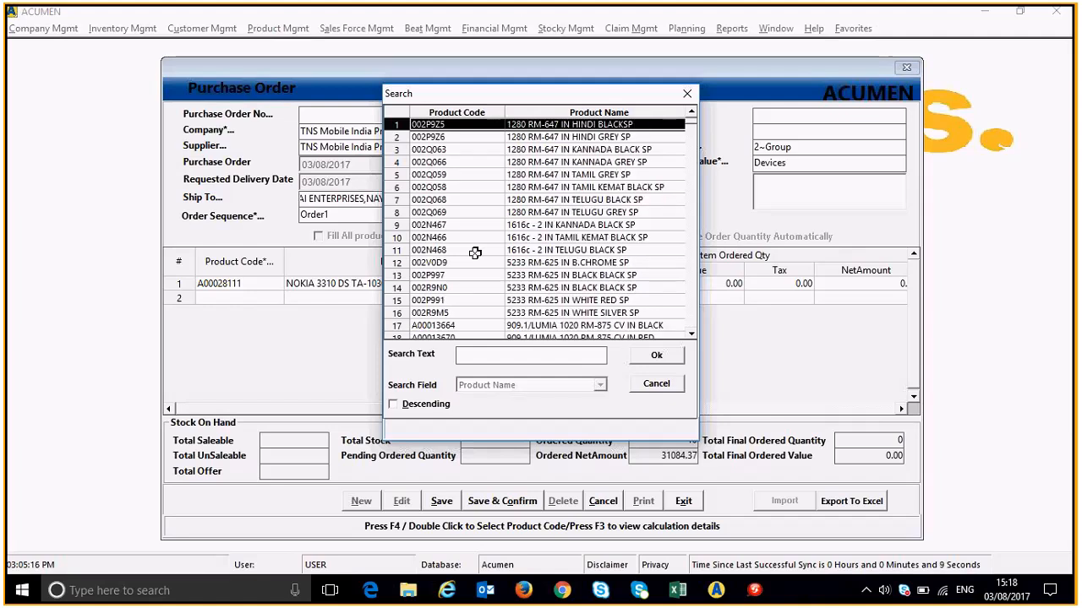
text(105)
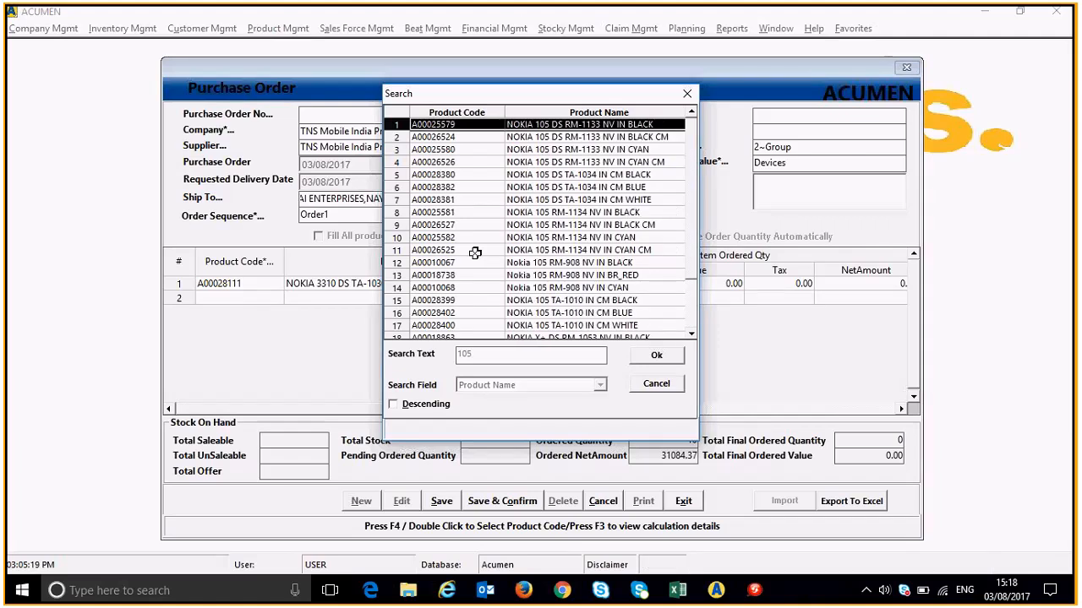
key(Down)
key(Down)
key(Down)
key(Down)
key(Down)
key(Down)
key(Up)
key(Up)
key(Up)
key(Up)
key(Up)
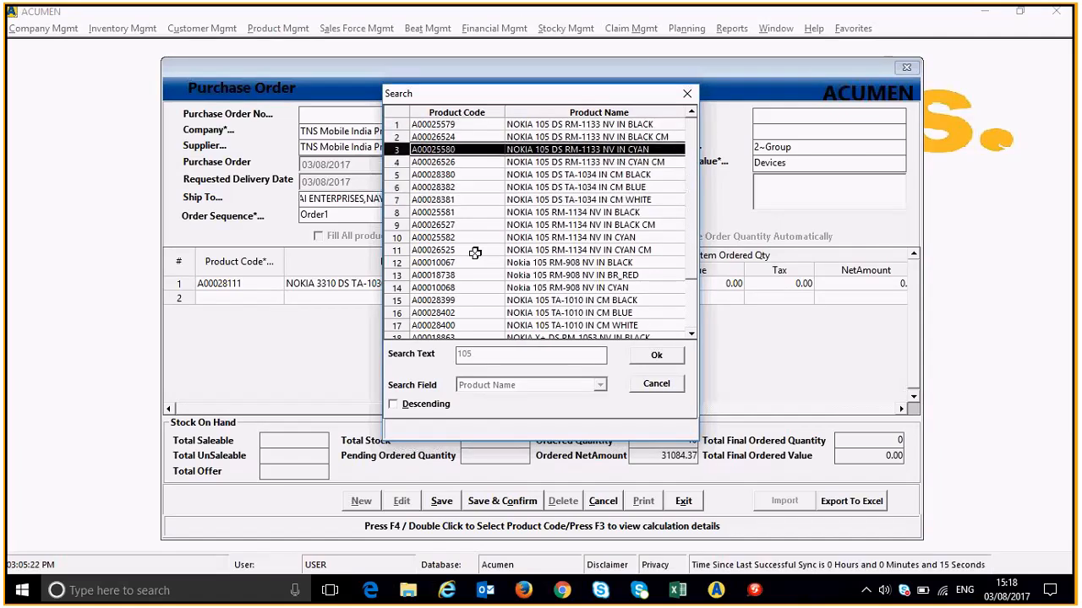
key(Up)
key(Down)
key(Down)
key(Down)
key(Down)
key(Down)
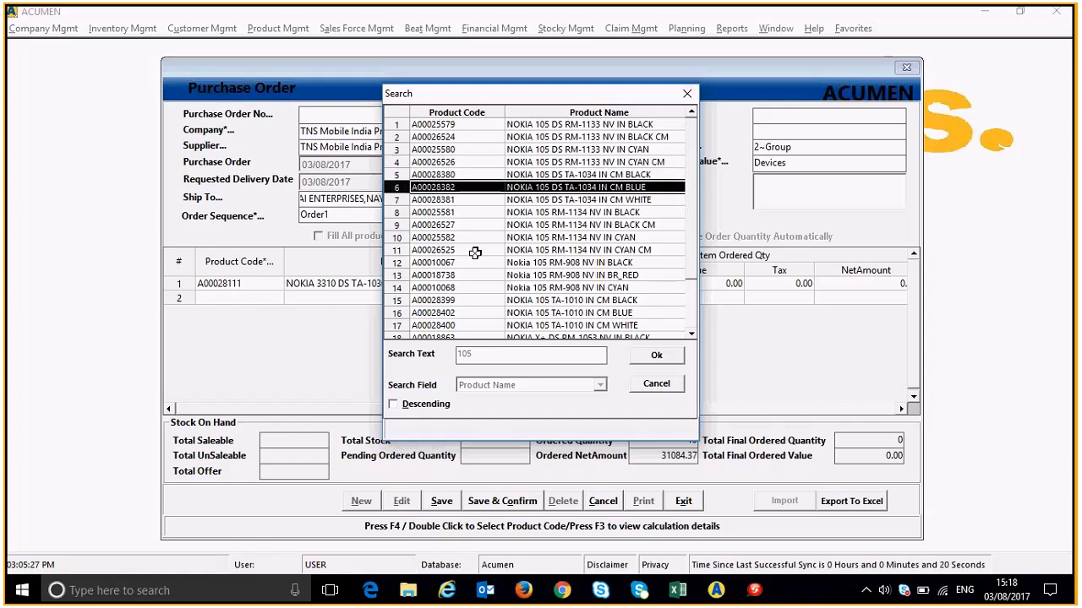
key(Down)
key(Down)
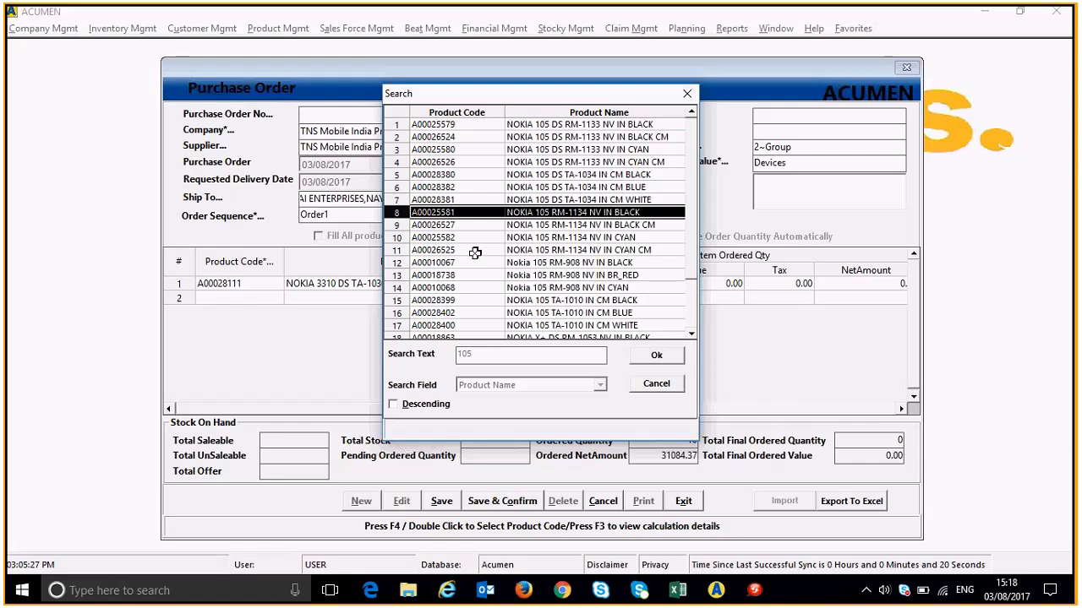
key(Down)
key(Down)
key(Down)
key(Down)
key(Down)
key(Down)
key(Down)
key(Down)
key(Down)
key(Down)
key(Down)
key(Up)
key(Up)
key(Up)
key(Up)
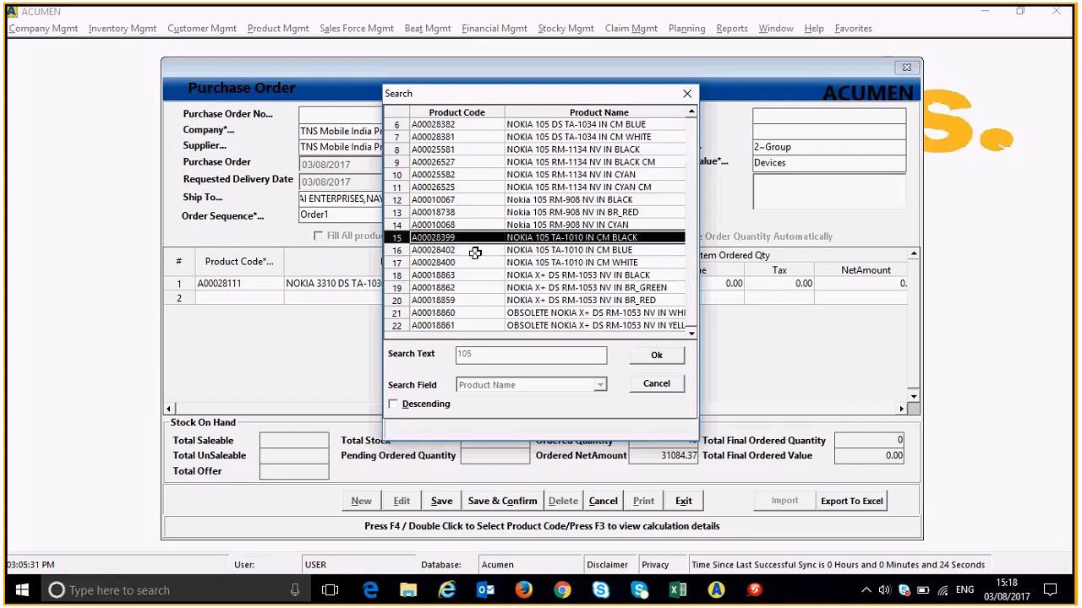
key(Return)
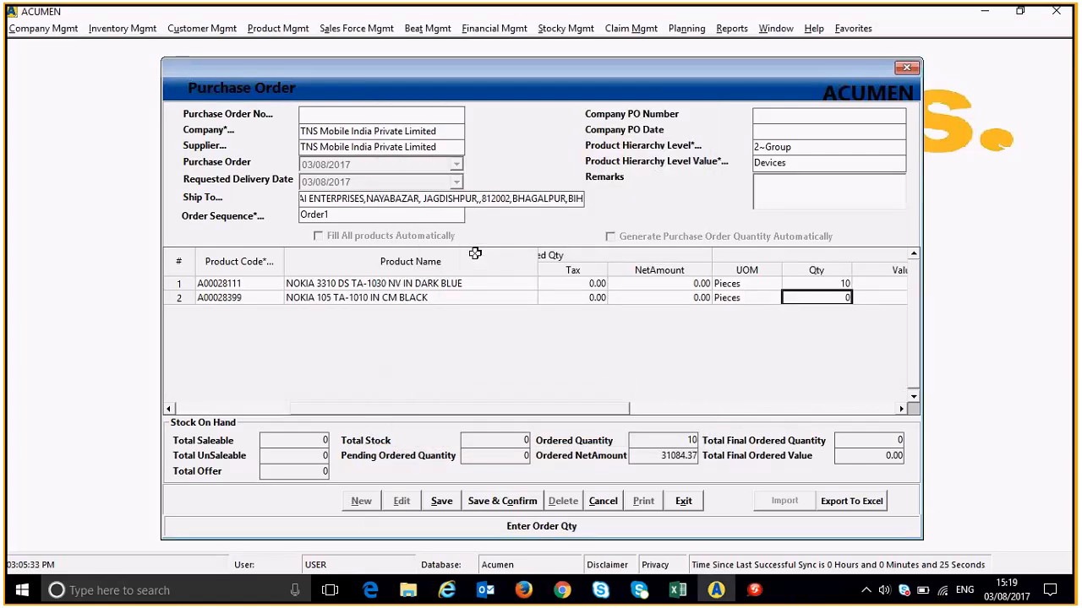
text(25)
key(Return)
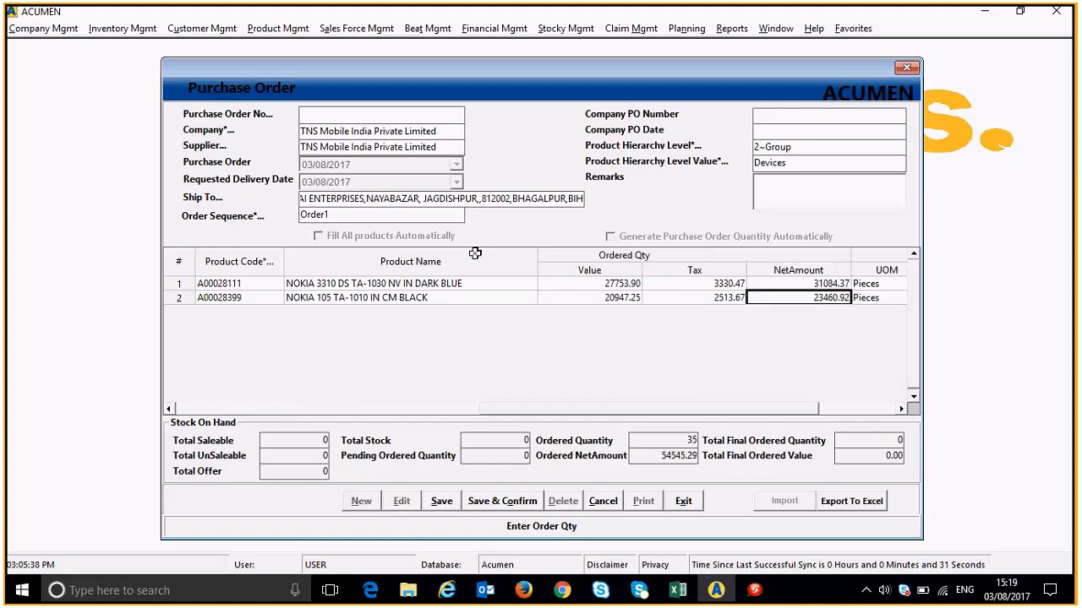
Step: Save and confirm the new purchase order for devices, and dismiss the notices
click(512, 501)
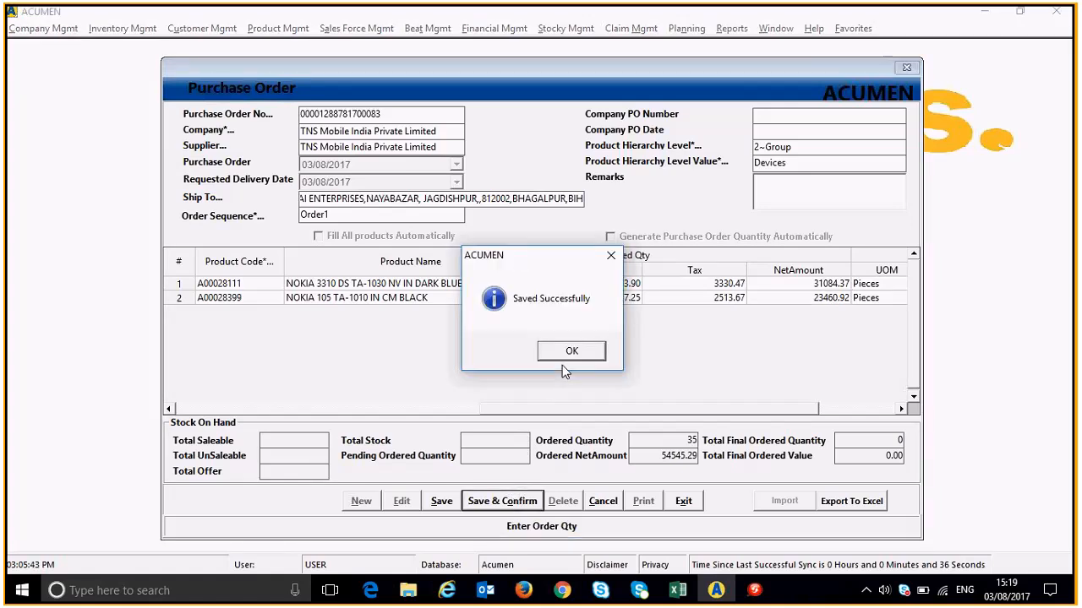
click(564, 353)
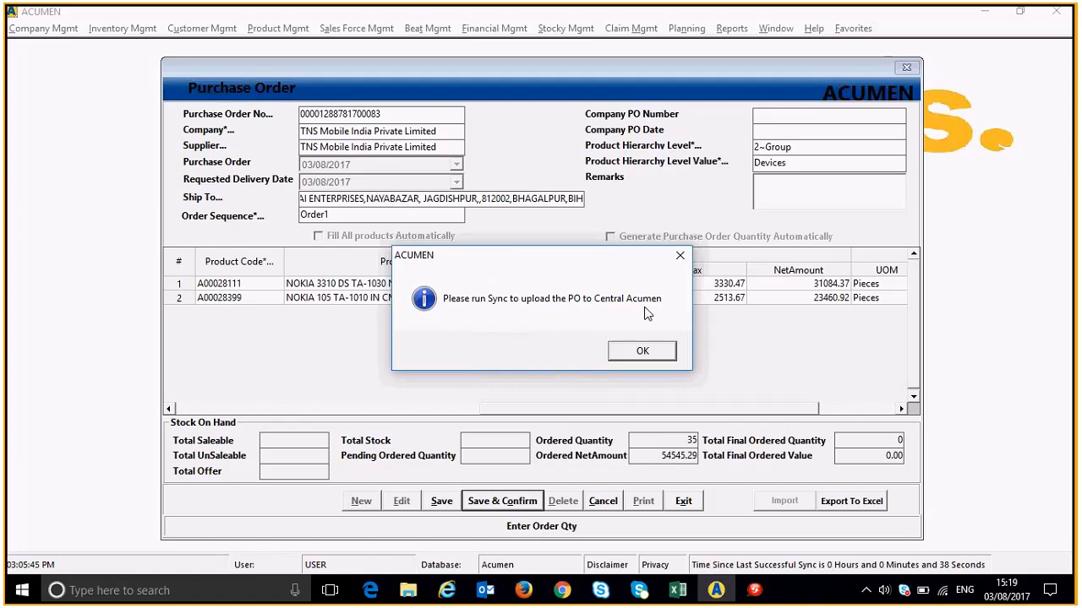
click(643, 351)
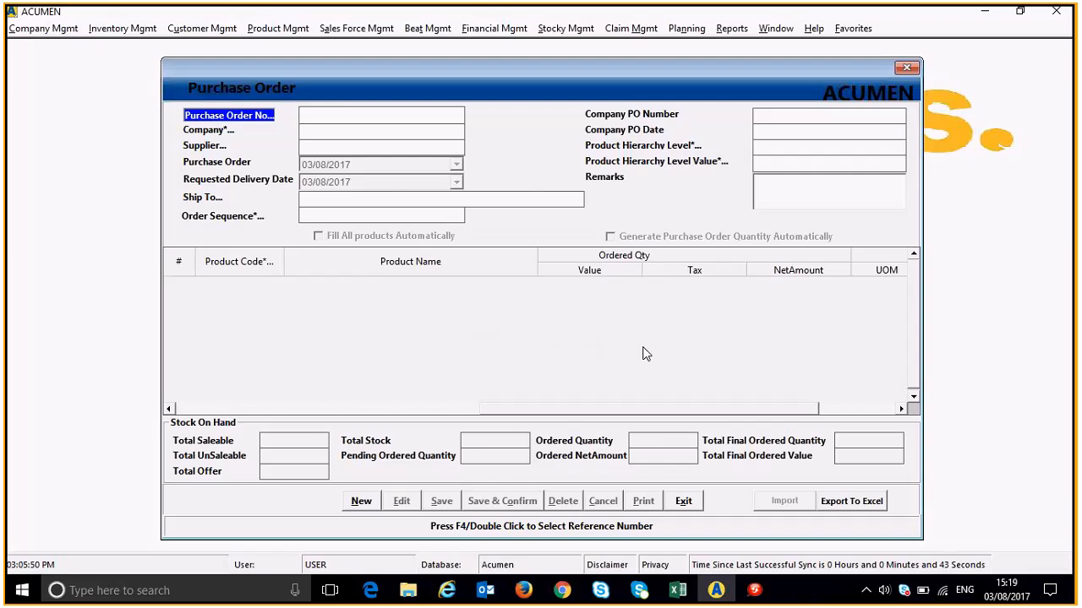